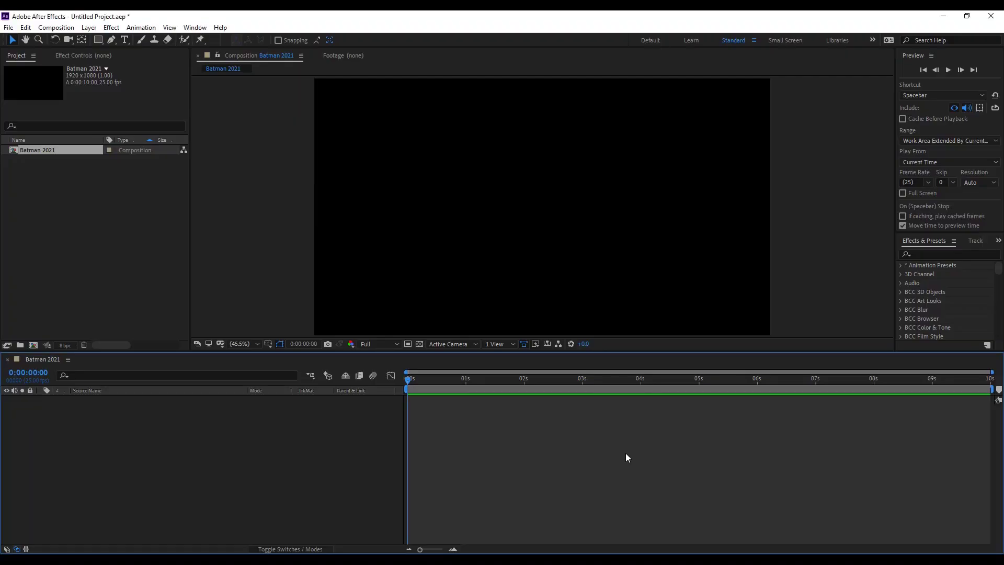
- Create a solid named 'Batman 2021' and apply the Video Copilot Element effect to it
key(ctrl+y)
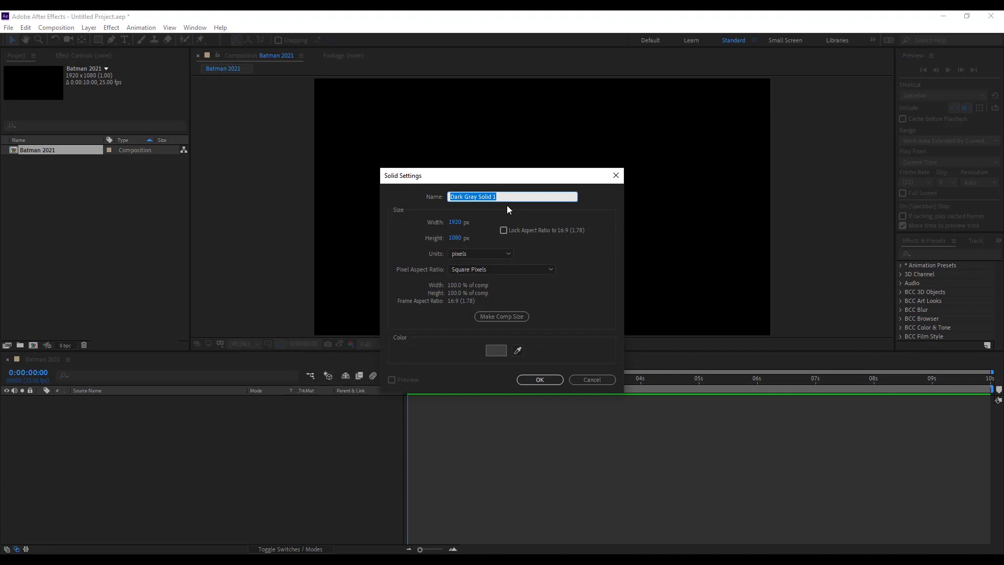
text(Batman)
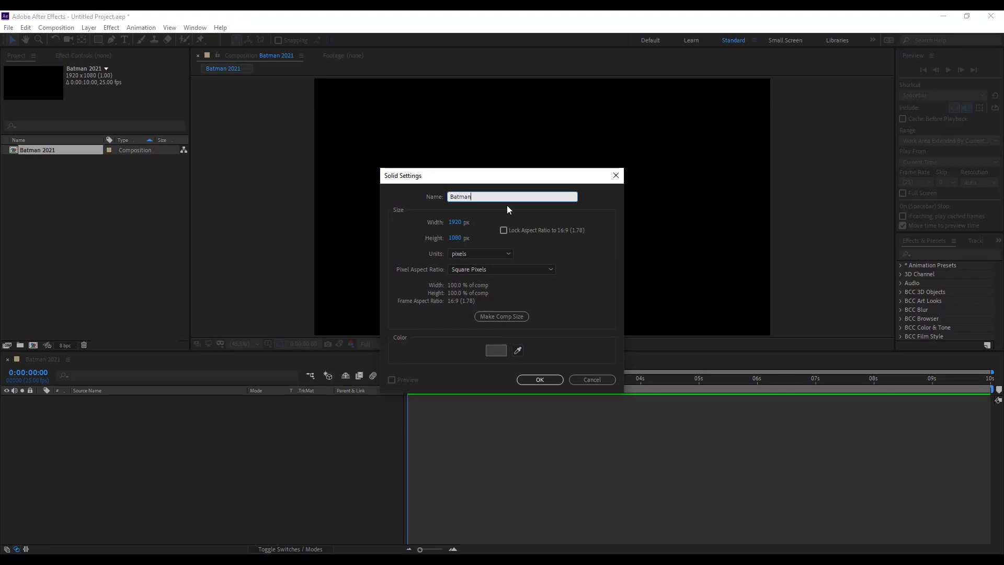
text( 2021)
key(Return)
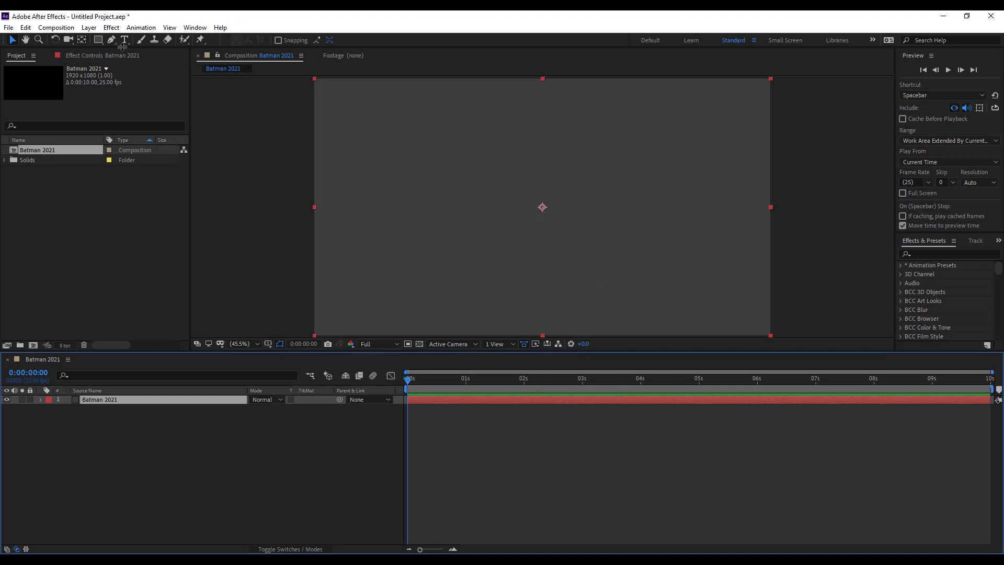
click(119, 28)
mouse_move(287, 123)
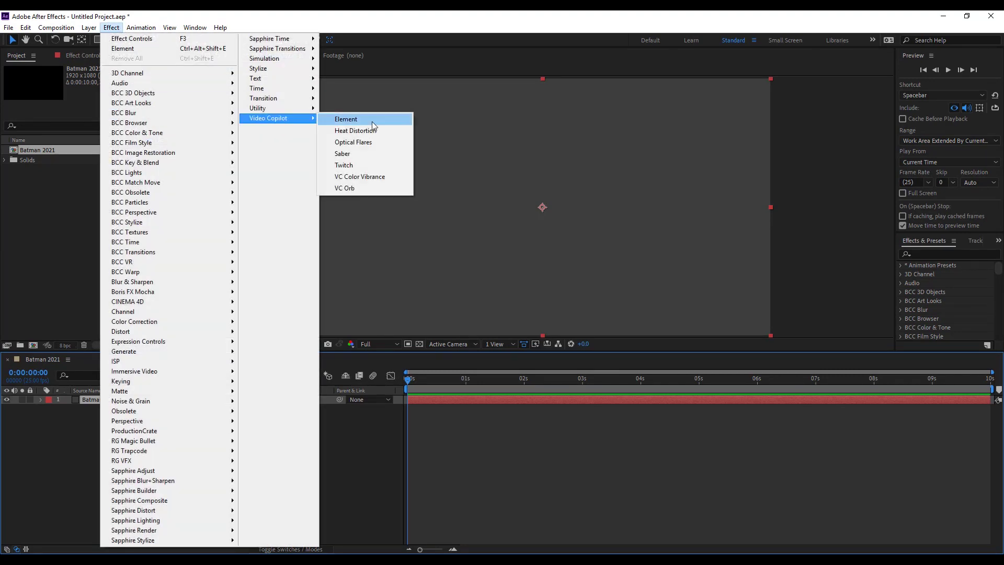
click(372, 120)
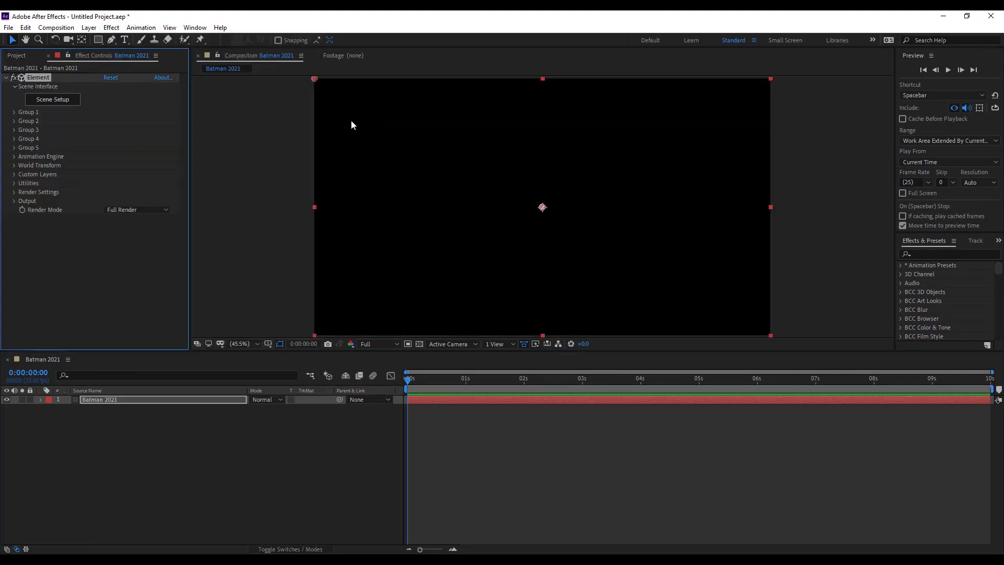
- Import batman.obj into Element's Scene Setup and orbit the preview to inspect it
click(53, 99)
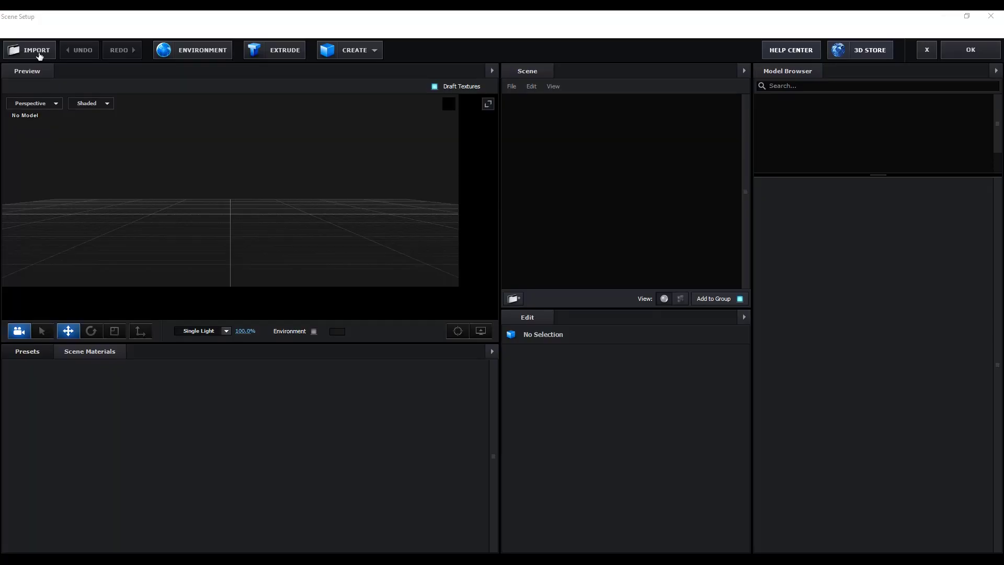
click(37, 51)
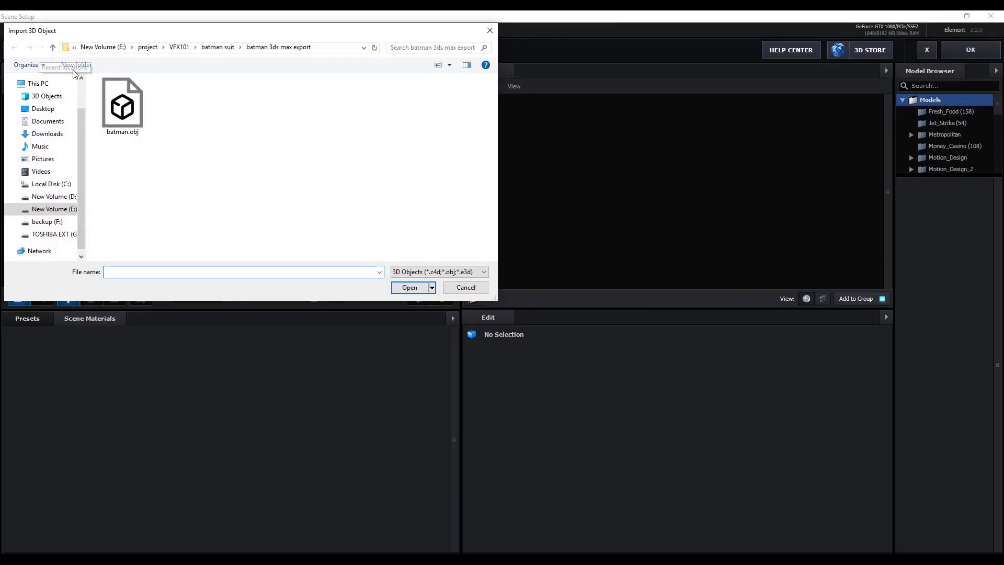
double_click(128, 102)
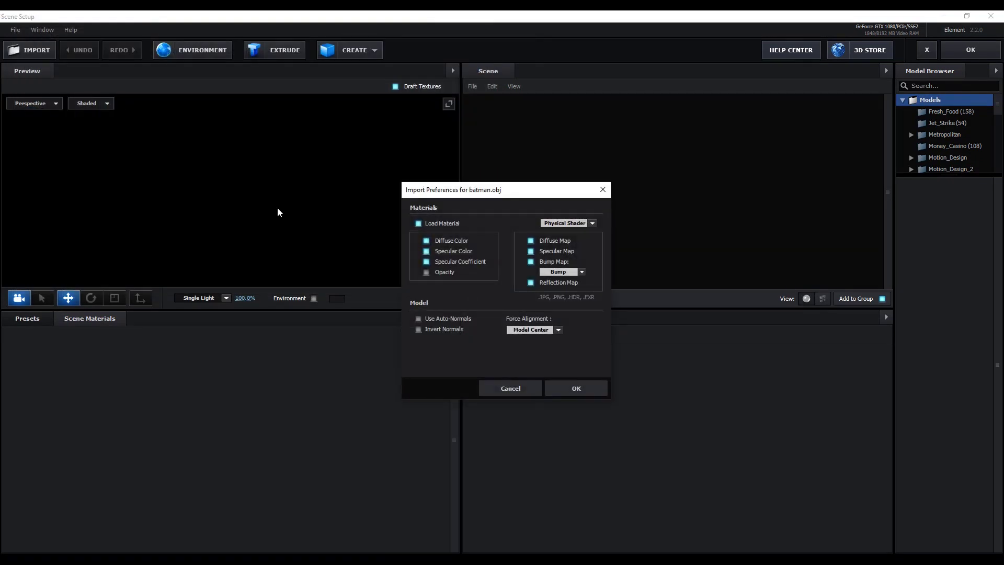
click(591, 390)
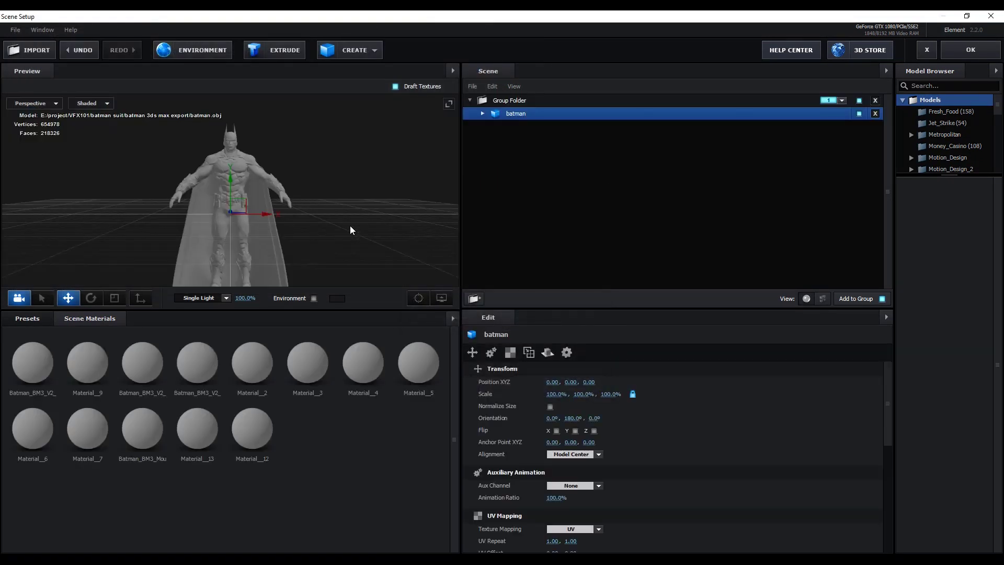
scroll(221, 221, up, 5)
drag(180, 221, 291, 242)
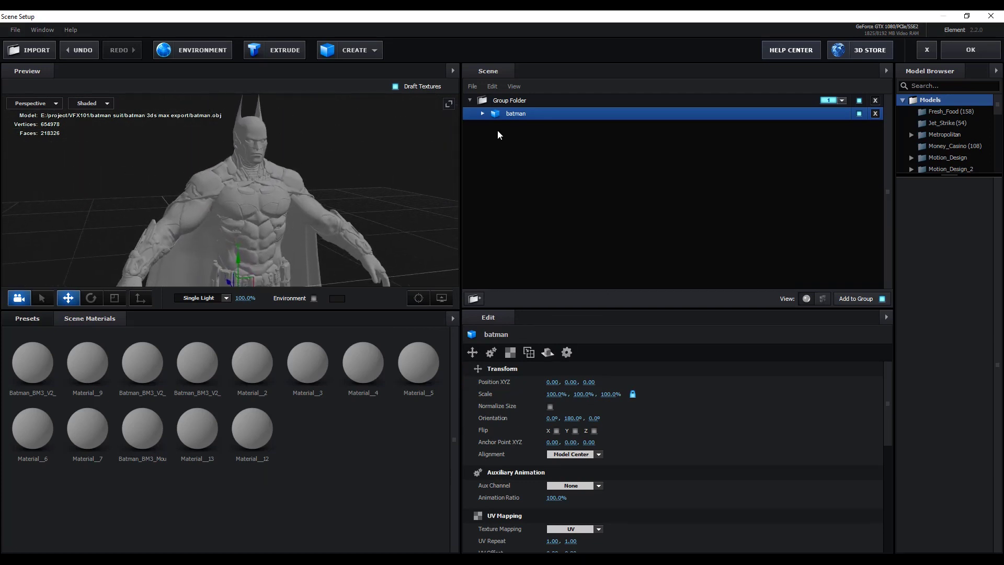
- Expand the batman model and give the leather material the Batman_BM3_V2_Leather_1_D.jpg diffuse texture
click(478, 116)
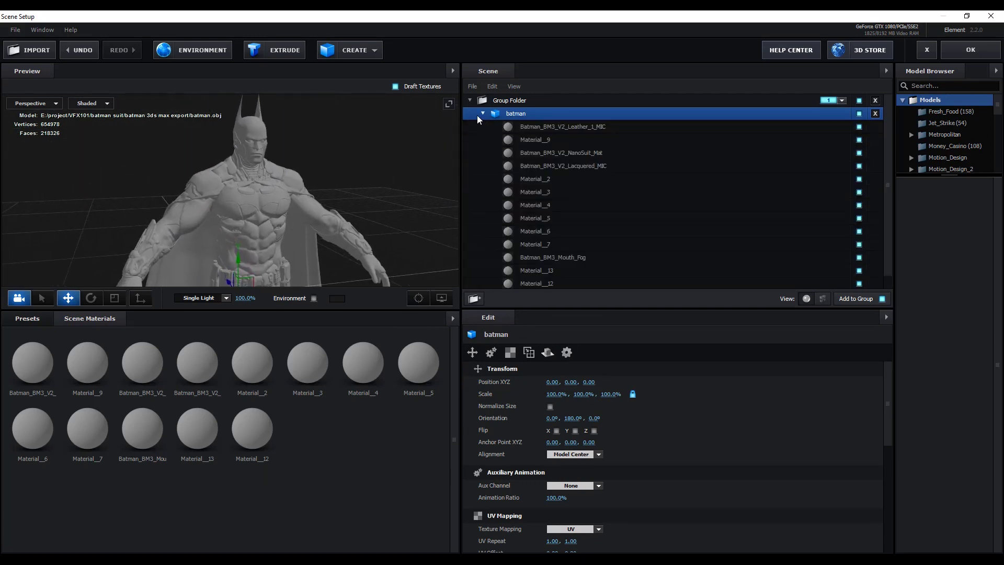
click(550, 125)
click(552, 413)
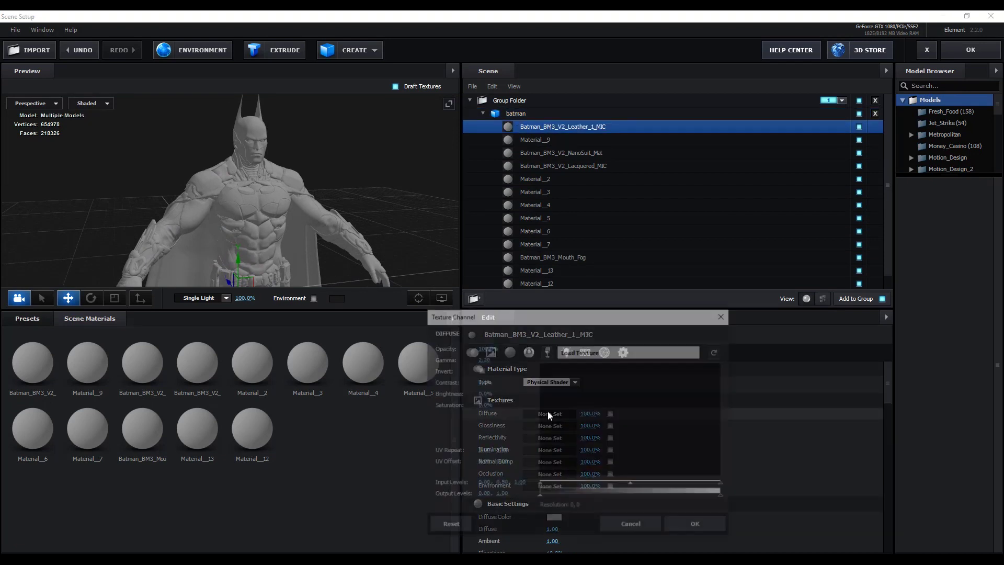
click(622, 351)
double_click(608, 424)
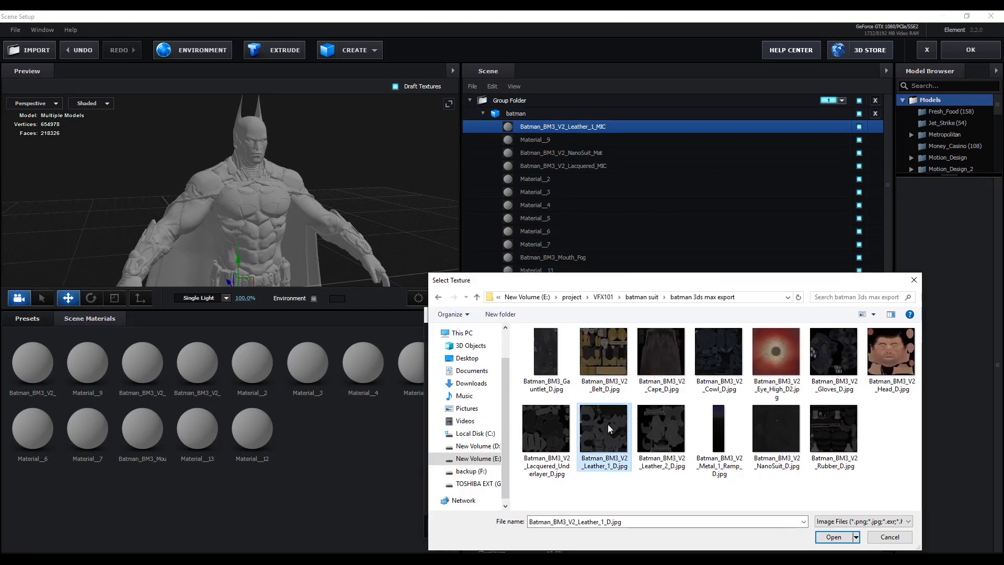
click(693, 525)
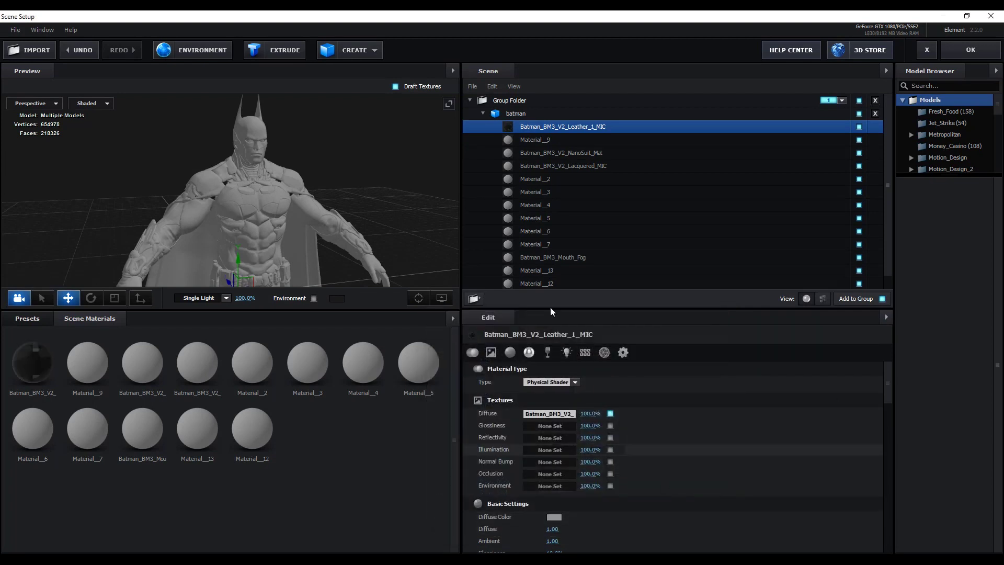
- Load diffuse textures for the NanoSuit and Lacquered_MIC materials
click(549, 157)
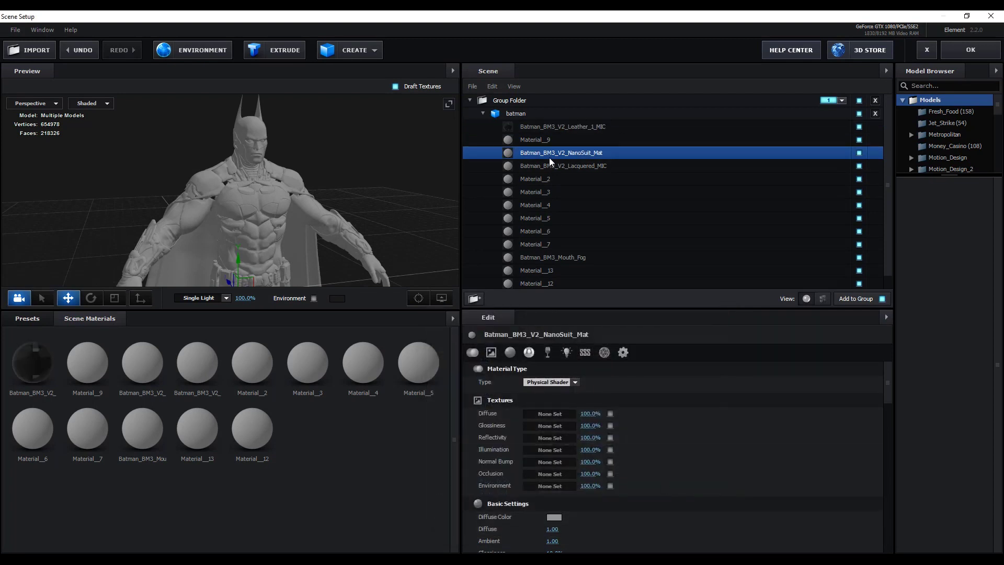
click(552, 413)
click(622, 351)
double_click(753, 418)
click(693, 525)
click(575, 166)
click(551, 413)
click(622, 351)
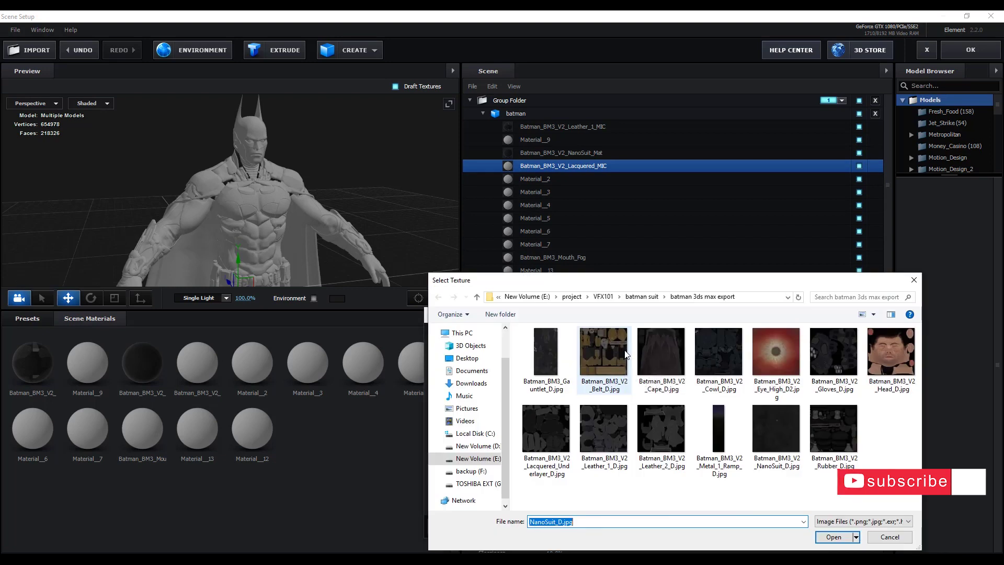
double_click(548, 420)
click(695, 530)
- Give the Mouth_Fog material a diffuse texture and hide Material_2 and Material_9
click(576, 256)
click(552, 413)
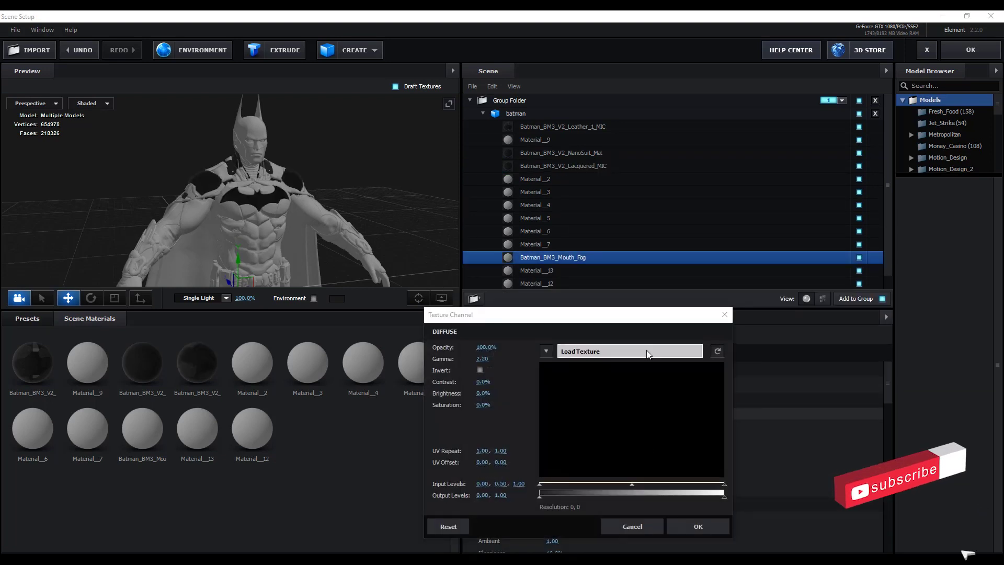
click(700, 526)
scroll(784, 209, down, 1)
click(858, 165)
ctrl+click(705, 126)
click(858, 126)
- Apply Batman_BM3_Gauntlet_D.jpg as Material_3's diffuse texture
click(860, 177)
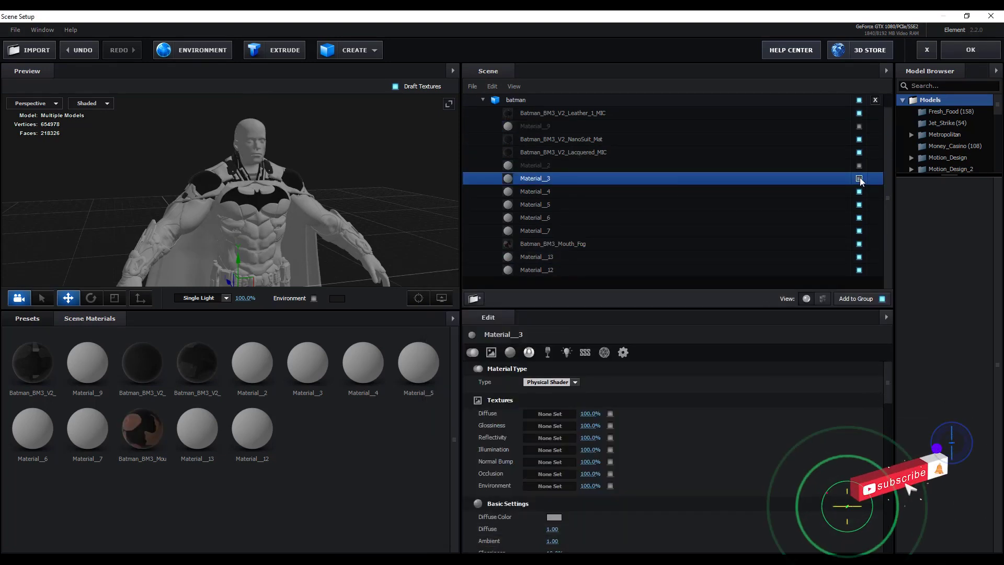
click(550, 413)
click(689, 350)
double_click(355, 193)
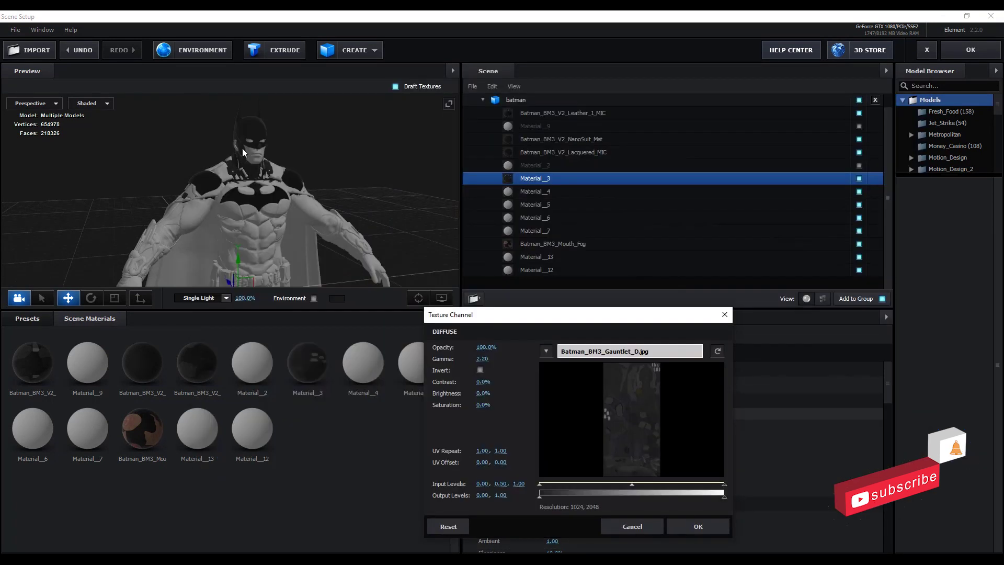
click(700, 526)
scroll(271, 203, up, 5)
drag(271, 203, 313, 209)
- Apply the head texture to Material_4 and the cowl texture to Material_5
click(534, 191)
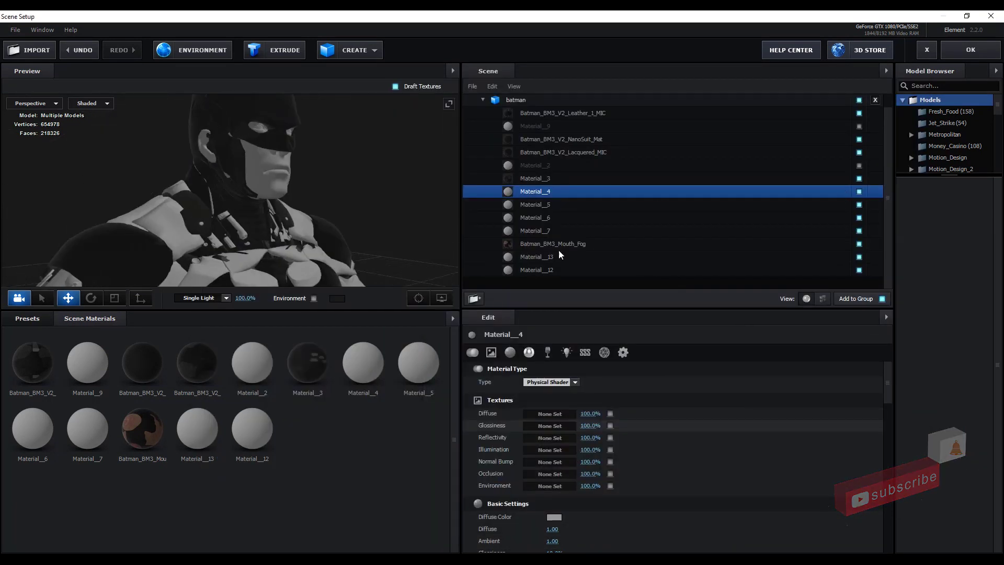
click(550, 413)
click(698, 526)
click(858, 204)
click(600, 375)
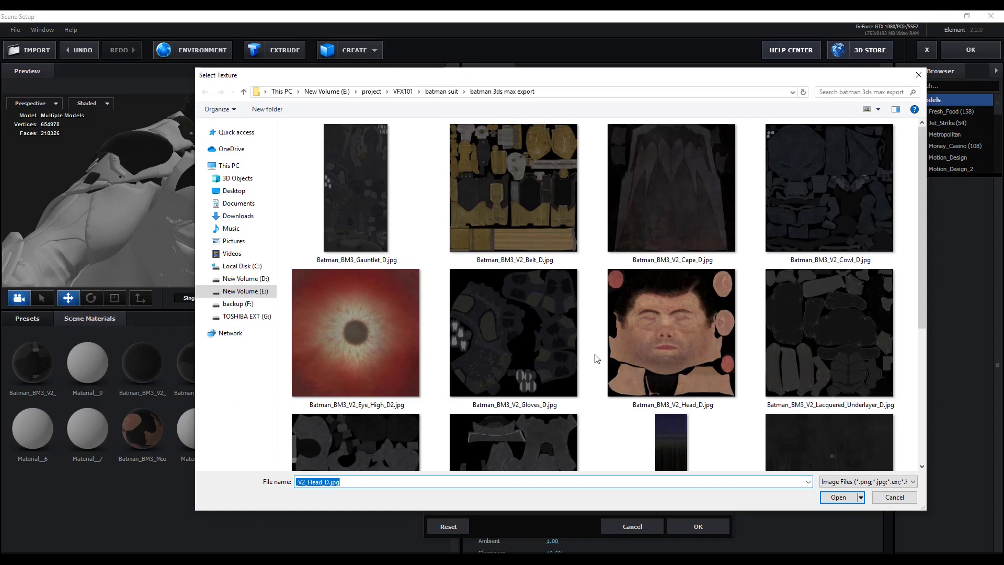
click(852, 203)
double_click(853, 203)
click(697, 526)
- Load a diffuse texture for Material_13
click(859, 218)
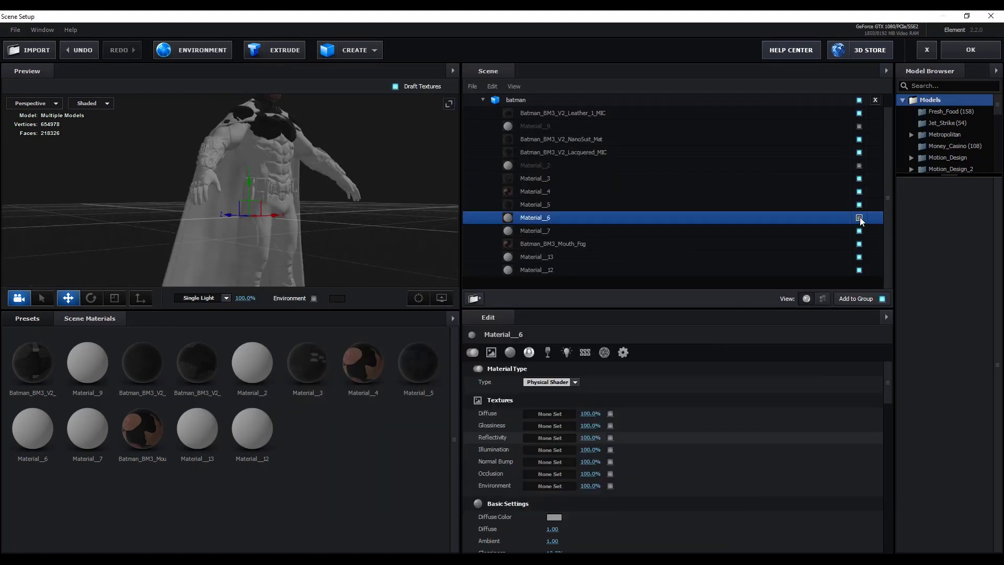
click(860, 258)
click(550, 413)
click(601, 351)
double_click(698, 204)
- Load Batman_BM3_V2_Lacquered_Underlayer_D.jpg as Material_12's diffuse texture
click(697, 525)
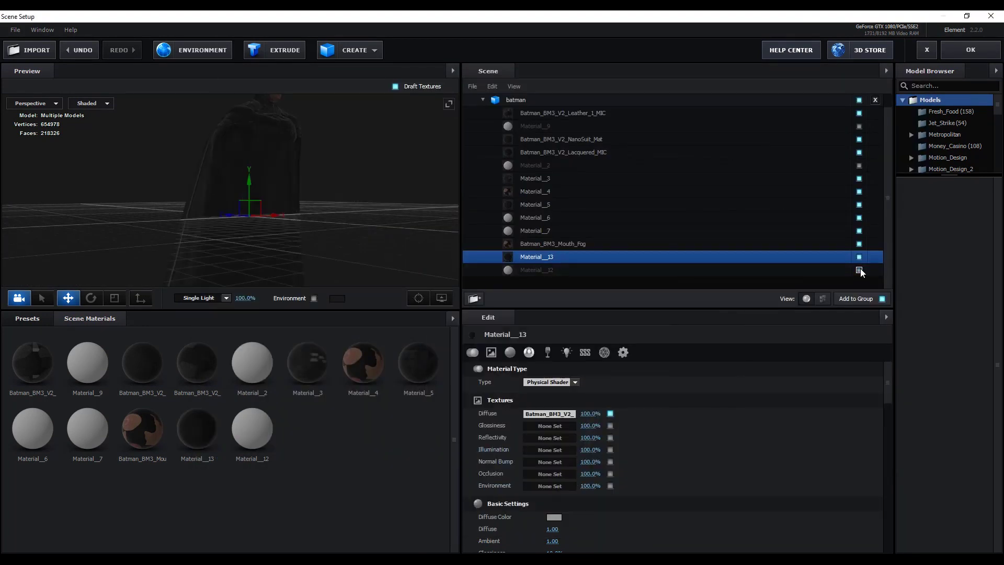
click(860, 270)
click(550, 413)
click(605, 357)
double_click(833, 336)
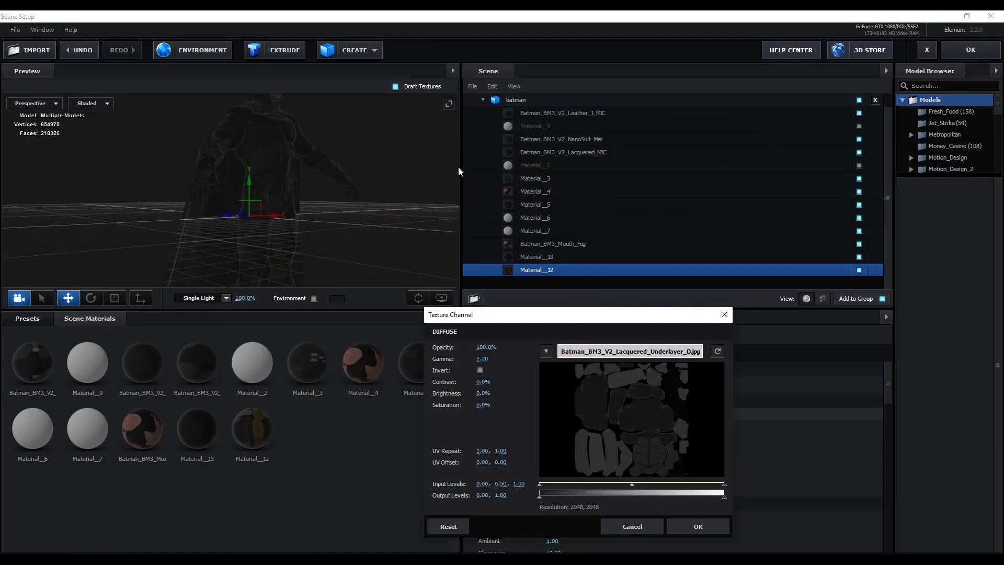
click(698, 526)
- Give Material_6 a red diffuse texture and hide Material_7
click(860, 231)
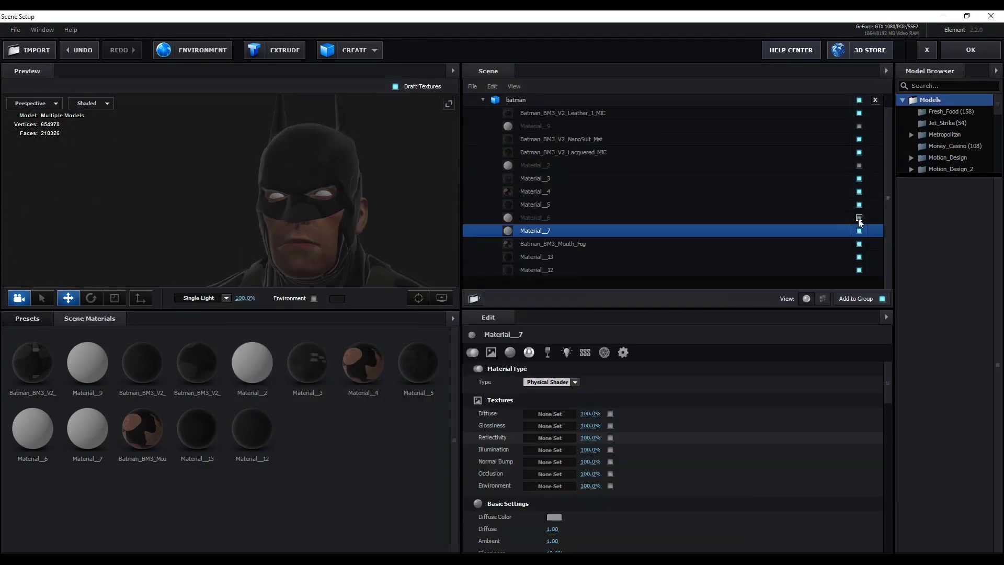
click(859, 218)
click(557, 414)
double_click(628, 302)
click(859, 231)
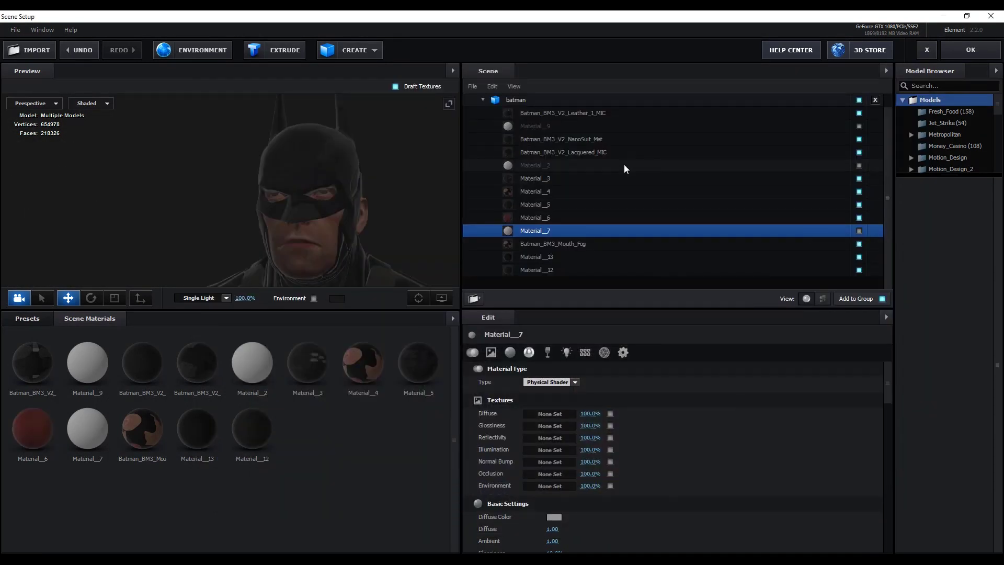
- Raise Lacquered_MIC glossiness to 59% and set its reflectivity intensity to 1.0%
drag(315, 189, 175, 220)
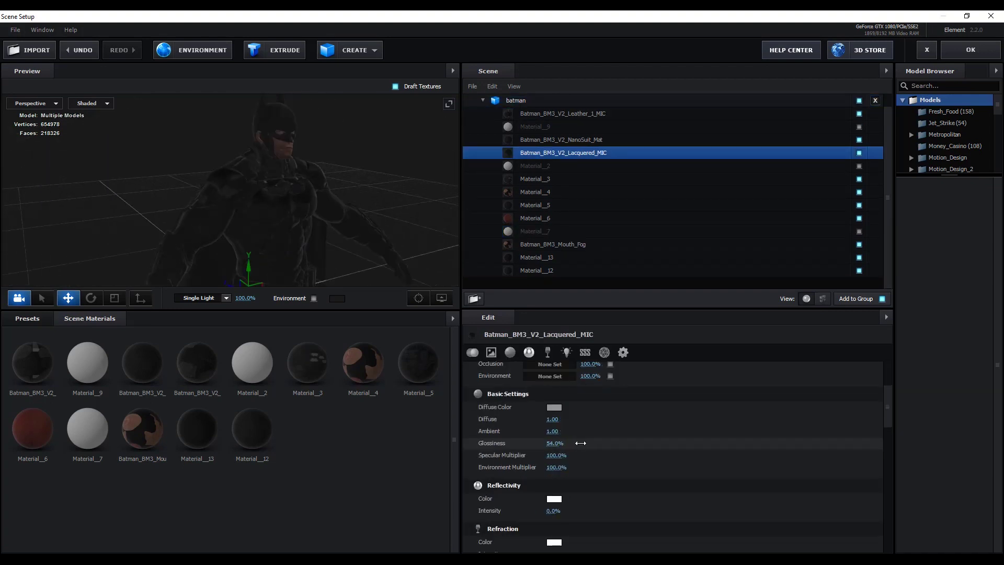
drag(580, 443, 590, 443)
scroll(290, 174, up, 3)
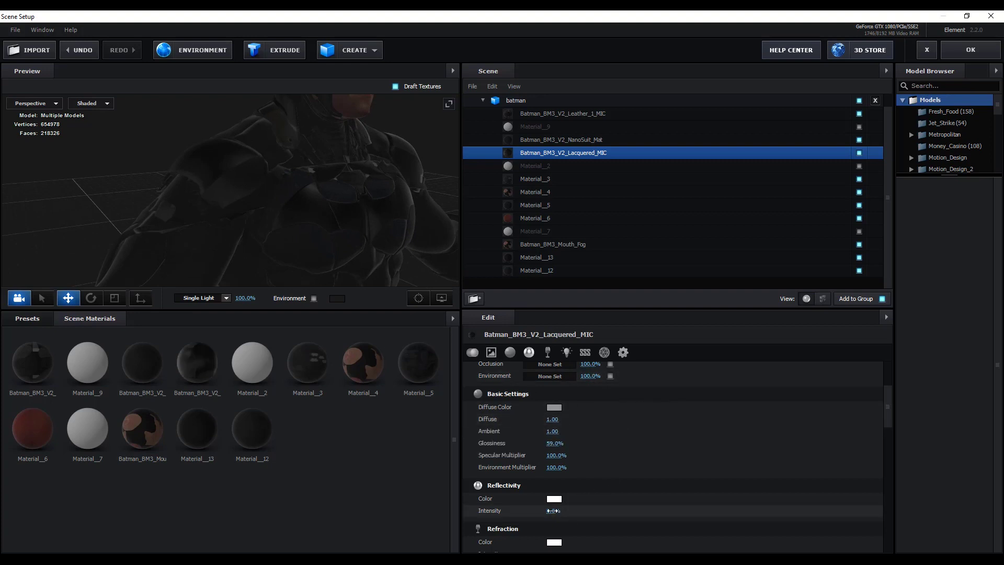
mouse_move(552, 510)
mouse_down()
mouse_move(562, 510)
mouse_move(553, 511)
mouse_up()
text(1)
key(Return)
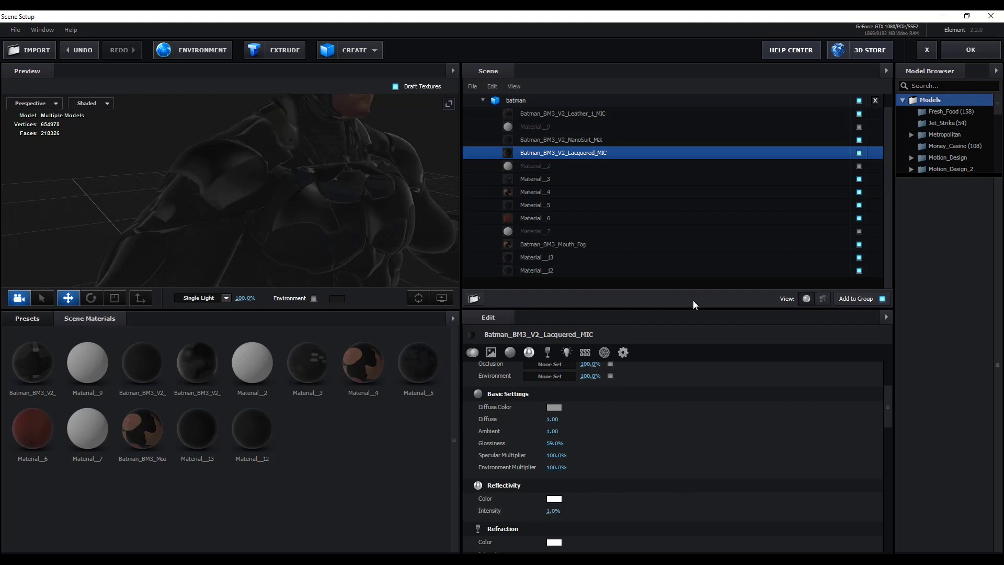
drag(322, 171, 283, 174)
scroll(569, 393, up, 3)
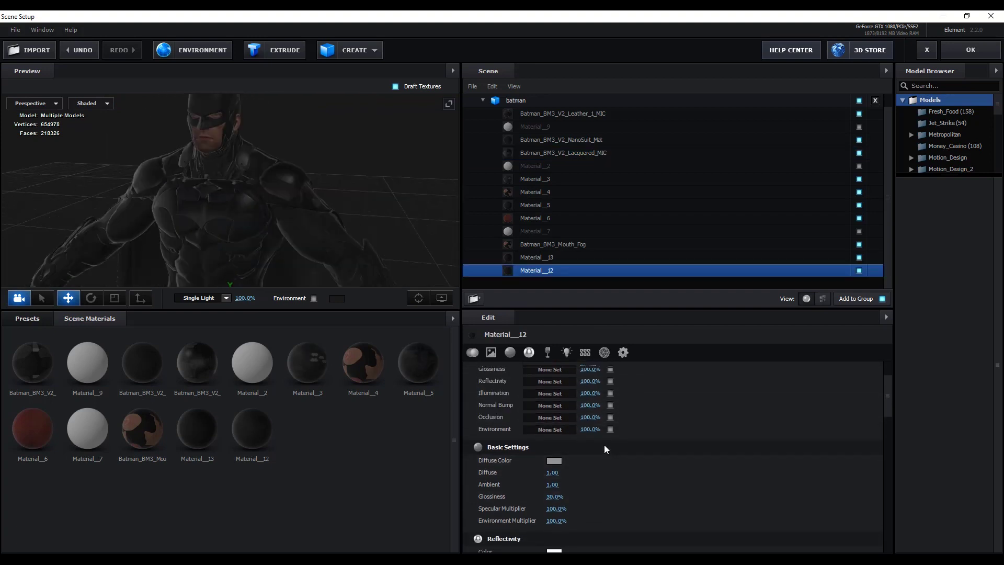
- Paste the lacquered material's diffuse texture into Normal Bump at 64% strength
scroll(604, 444, up, 3)
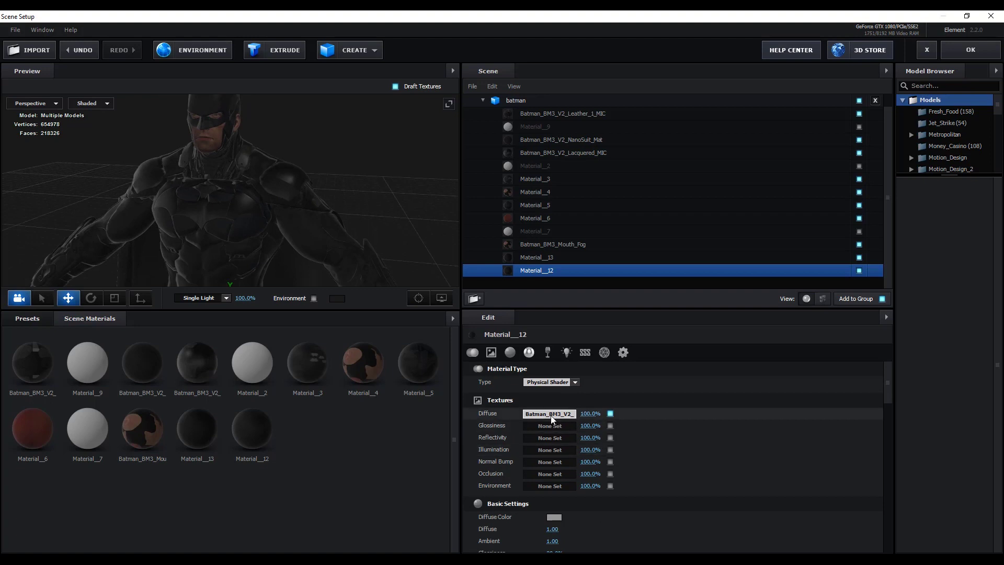
right_click(552, 419)
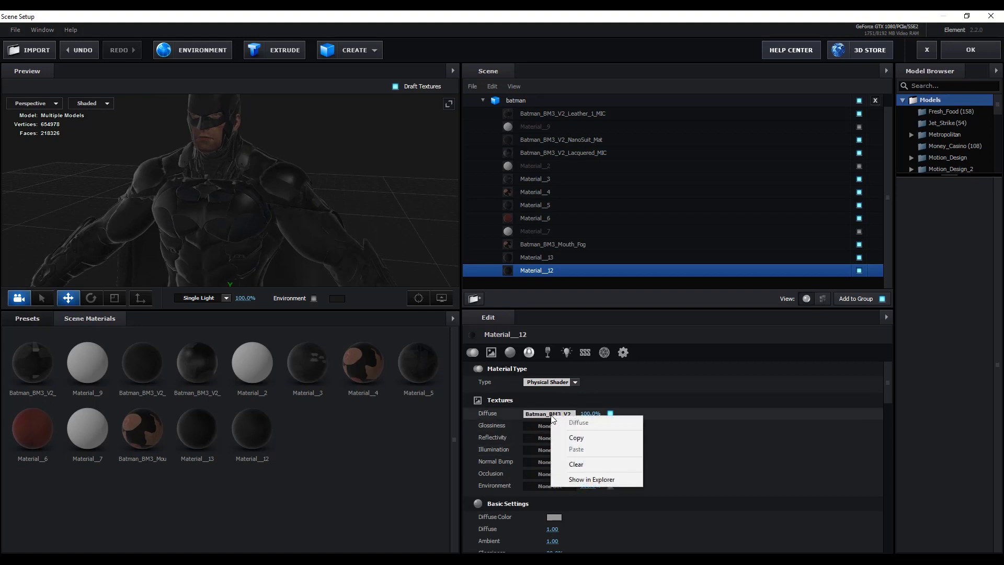
click(579, 442)
right_click(555, 462)
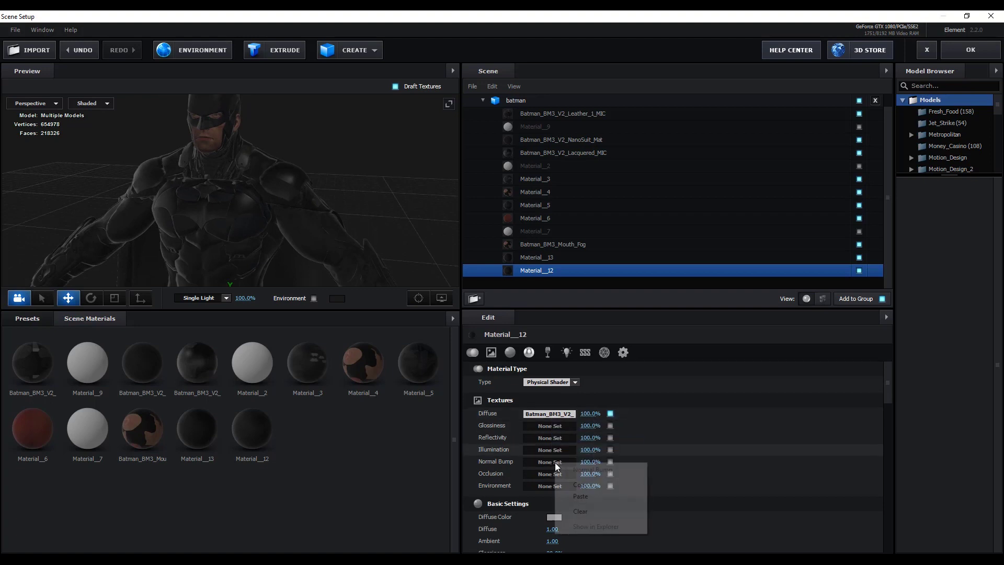
click(582, 496)
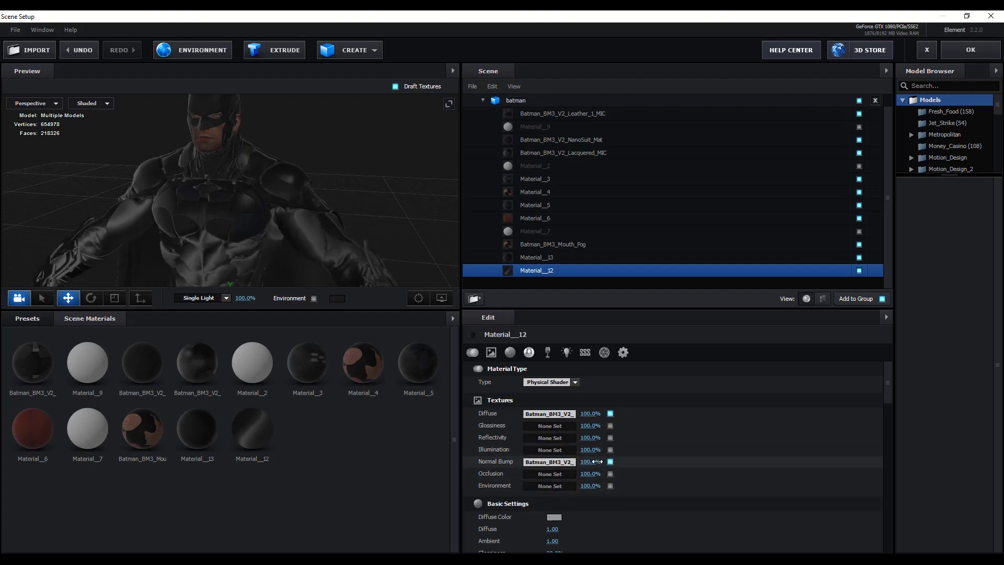
drag(596, 462, 575, 461)
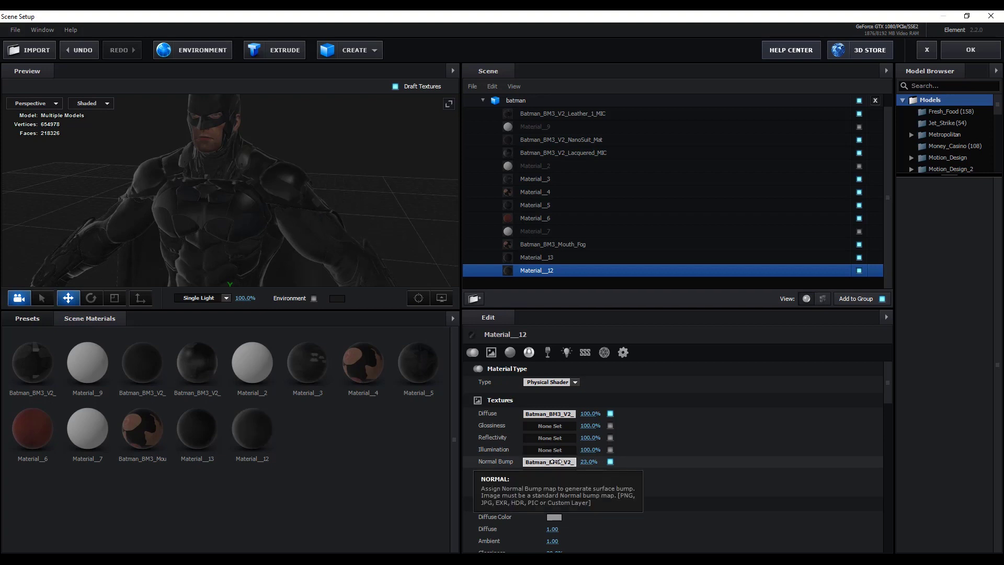
scroll(267, 265, down, 10)
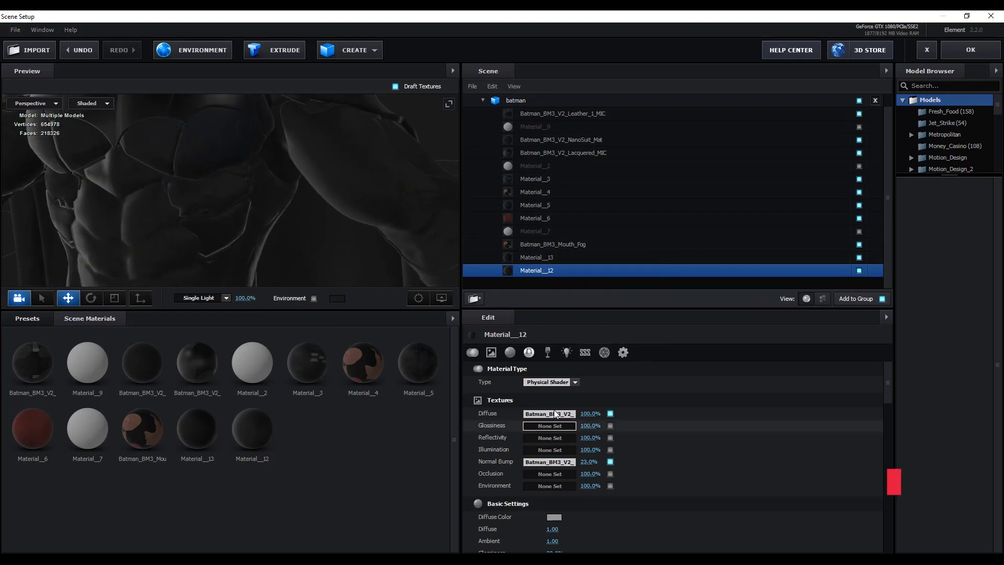
- Give Material__13 a normal bump map at 44% strength
click(557, 257)
right_click(536, 257)
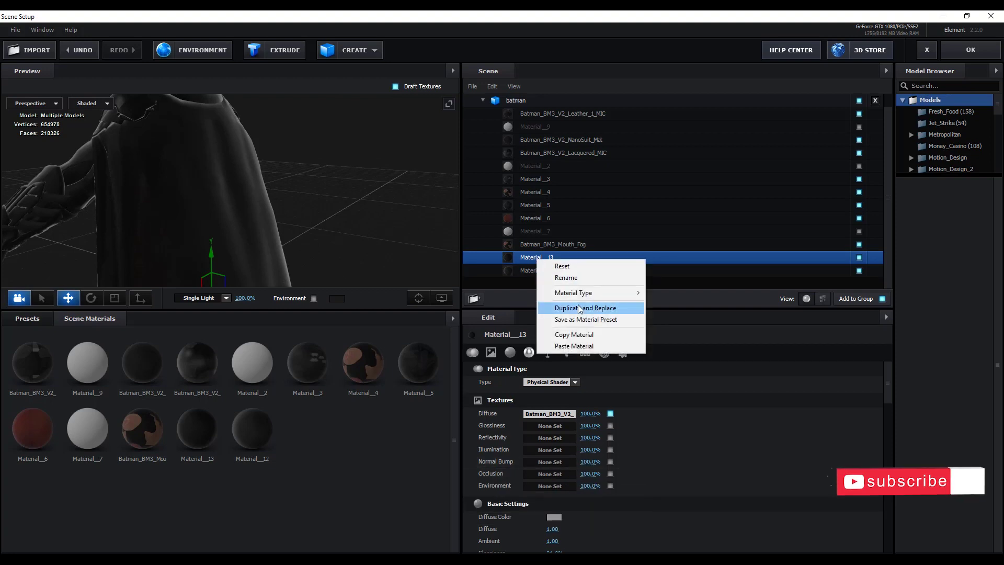
click(585, 334)
right_click(550, 463)
drag(282, 209, 354, 230)
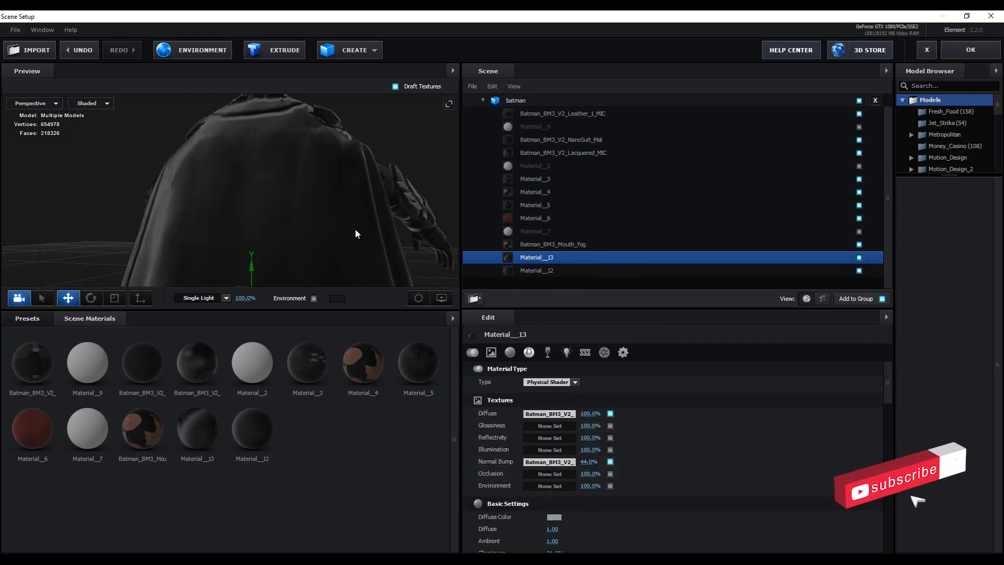
- Reuse the Material__5 and Material__4 diffuse textures as bump maps, Material__4 at 99%
click(836, 204)
right_click(550, 414)
click(576, 435)
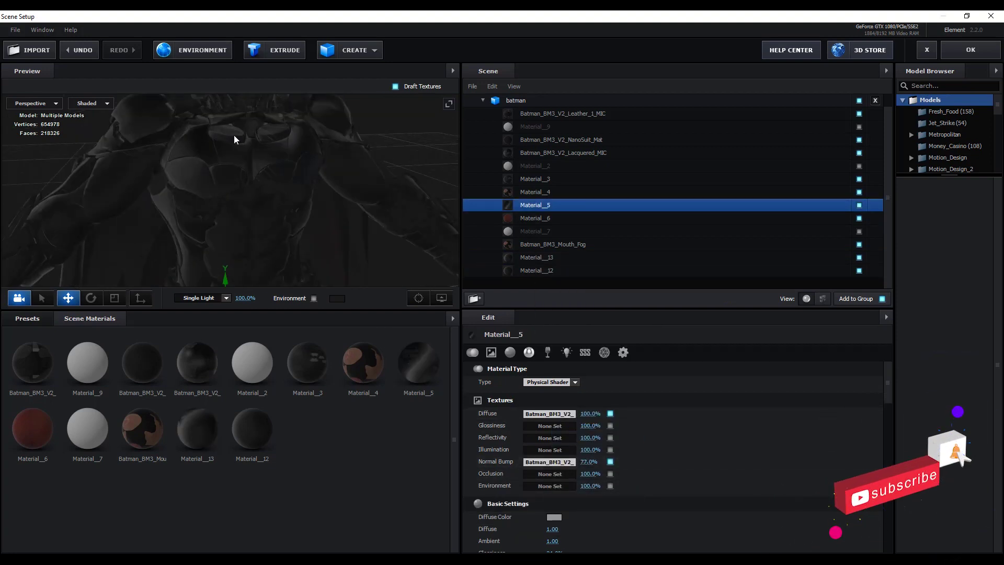
drag(234, 135, 455, 172)
click(860, 194)
right_click(550, 414)
drag(550, 413, 550, 461)
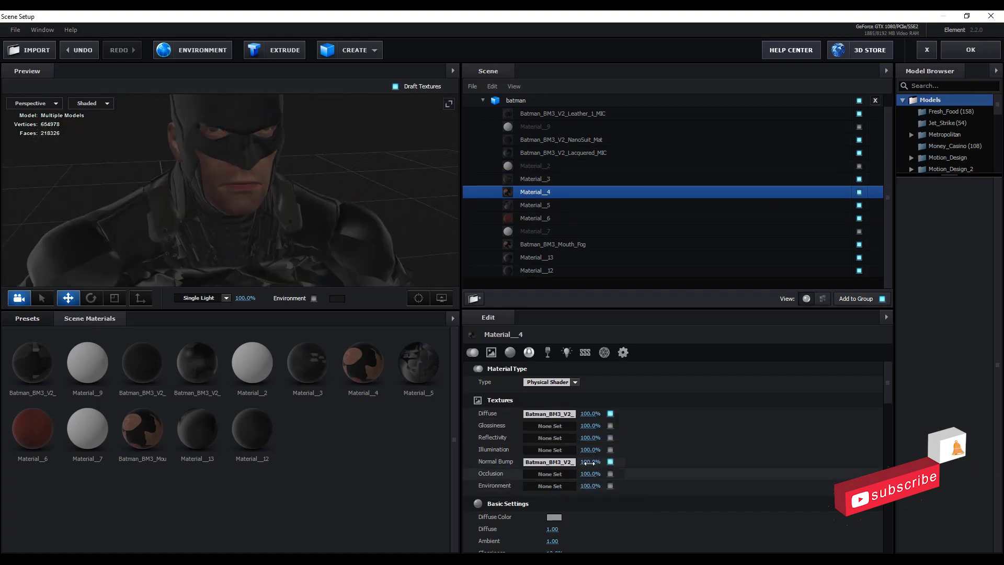
drag(272, 178, 224, 183)
- Reuse Material__3's diffuse texture as its bump map and recheck the lacquered and NanoSuit materials
click(861, 178)
drag(550, 413, 569, 462)
drag(271, 183, 220, 209)
click(860, 153)
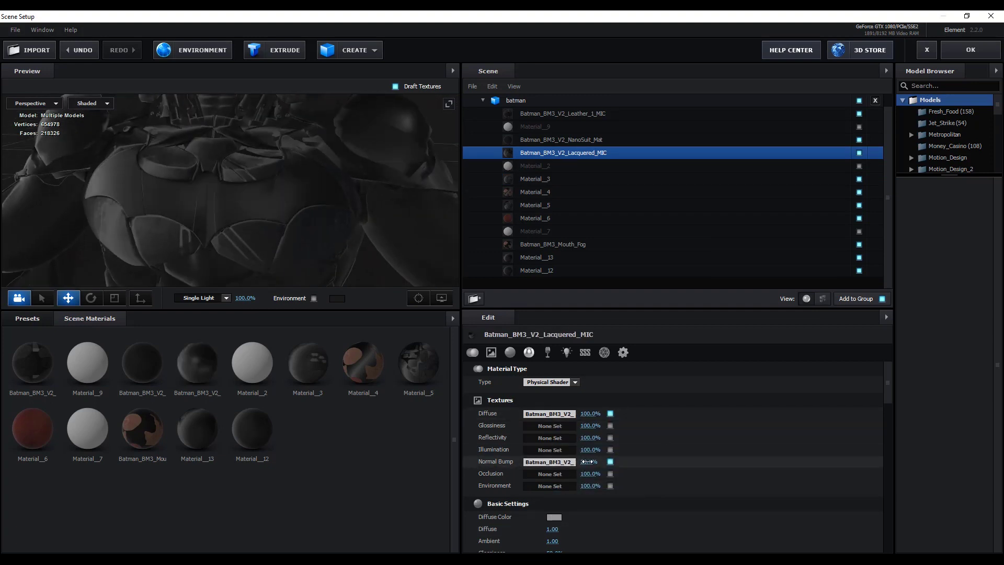
scroll(672, 486, down, 3)
click(859, 140)
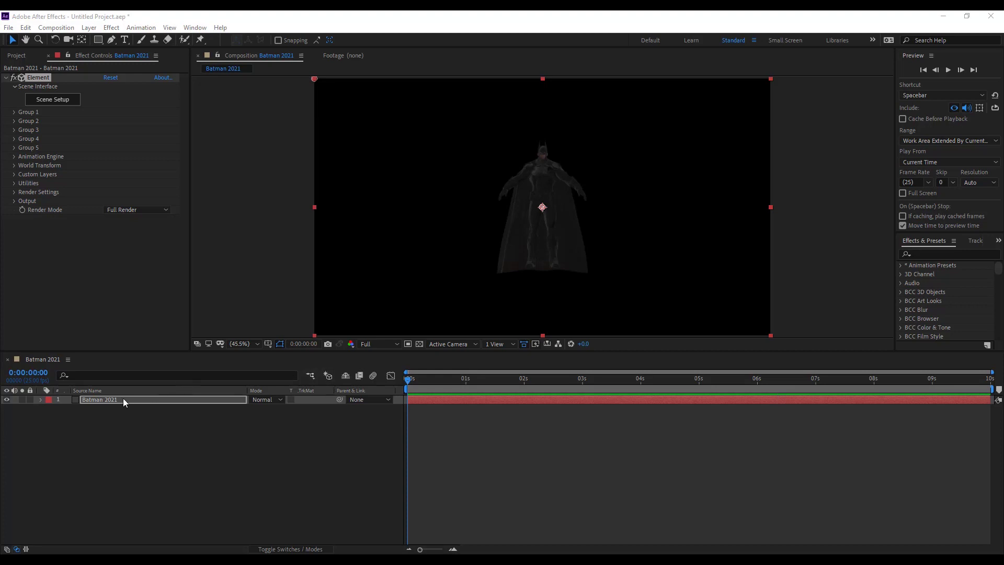
- Apply the 360 lighting preset in the Batman 2021 layer's Element render settings
click(177, 400)
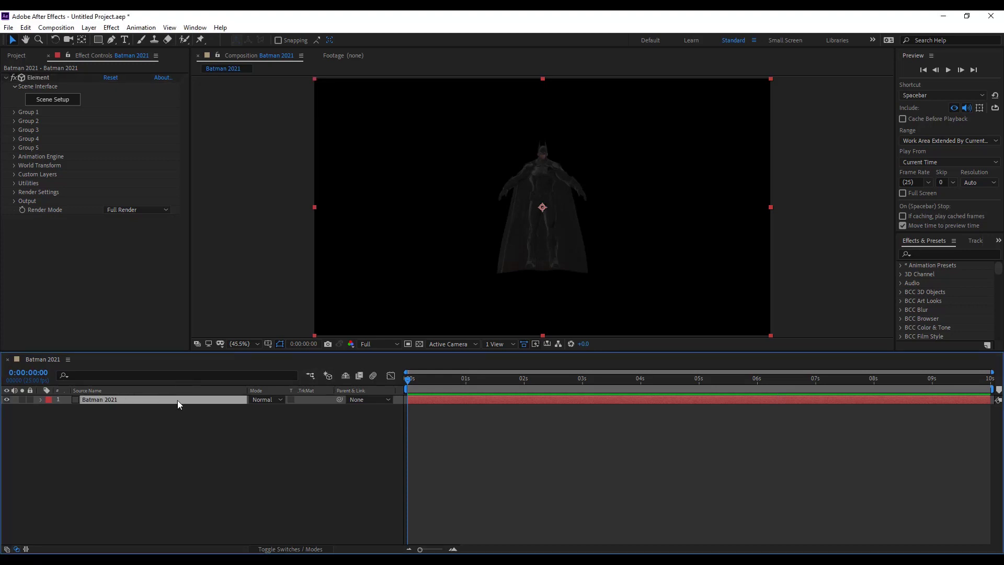
click(14, 192)
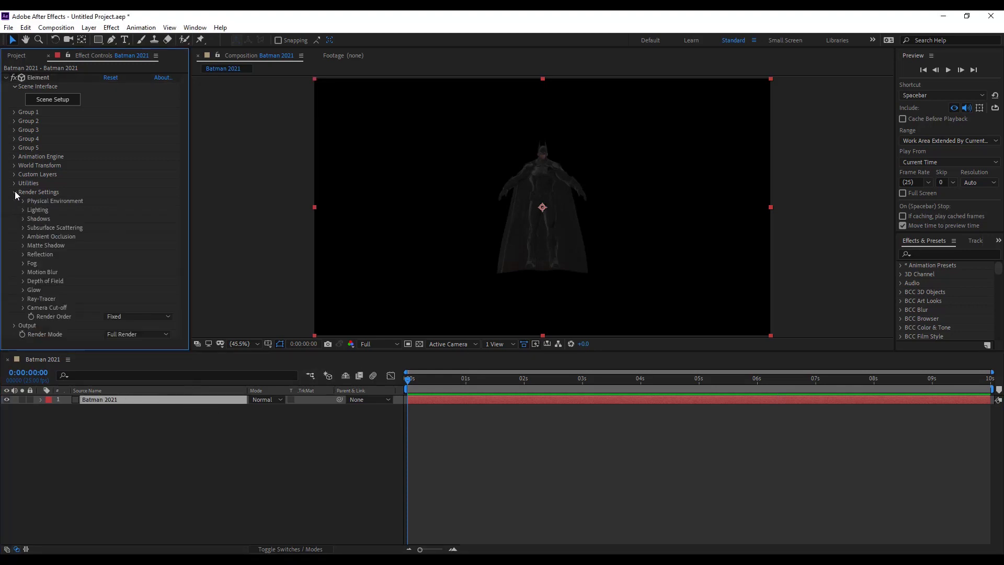
click(22, 219)
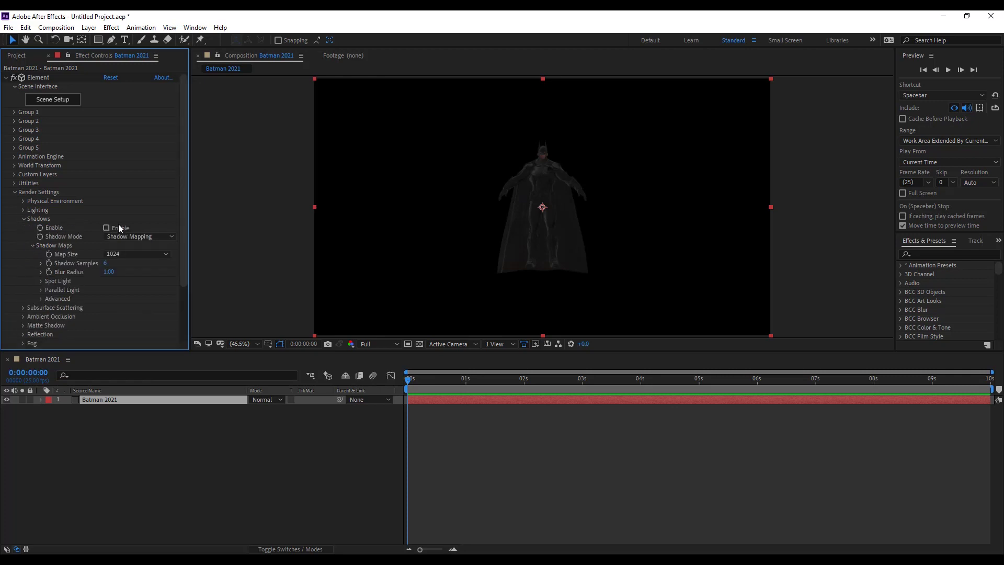
click(23, 218)
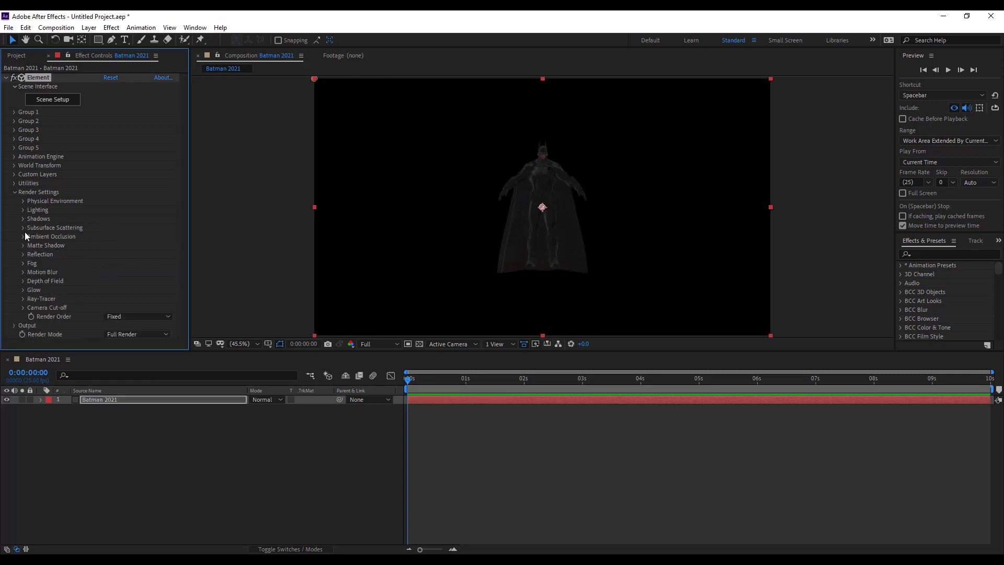
click(23, 237)
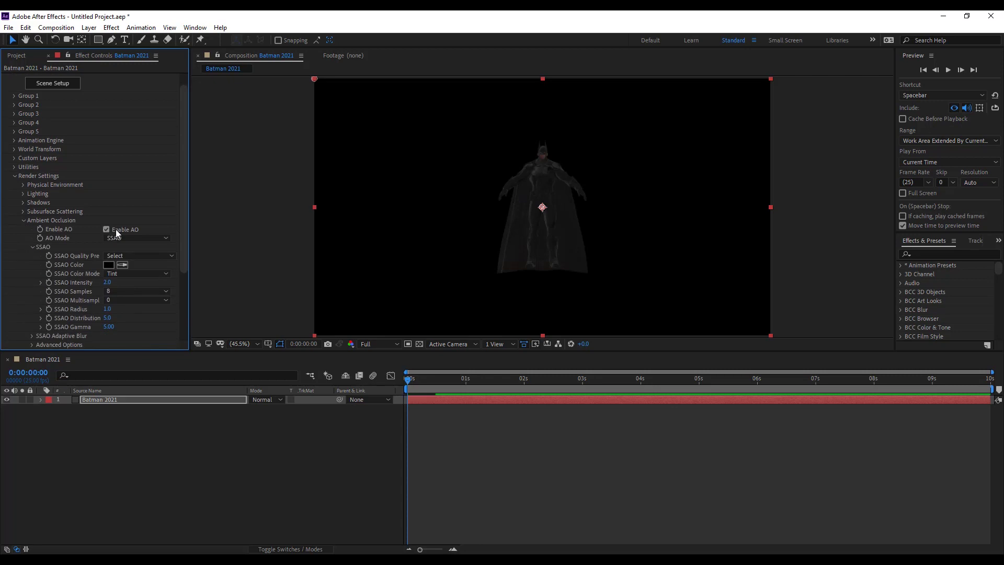
click(23, 220)
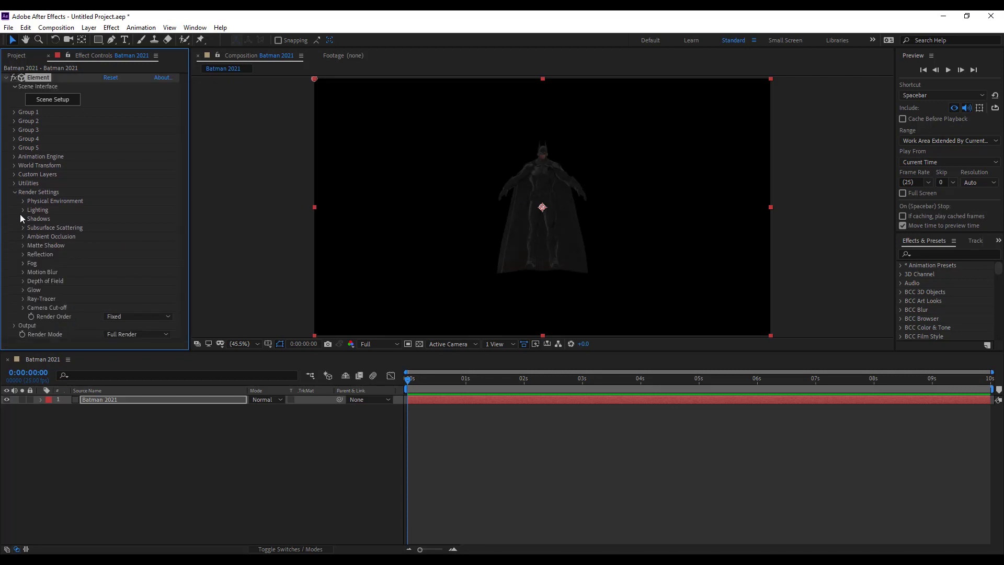
click(23, 209)
click(128, 236)
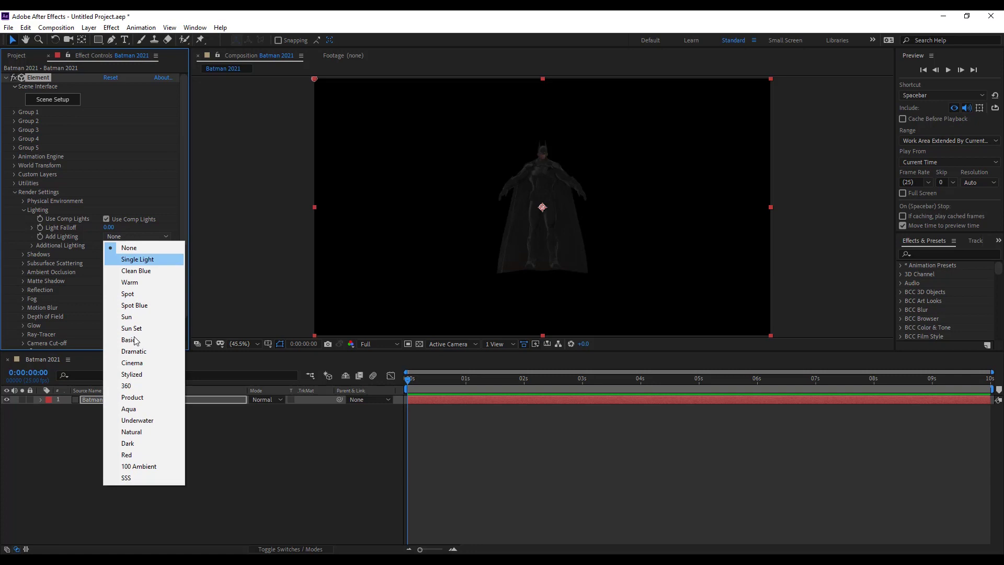
click(127, 386)
- Add a camera layer and dolly and orbit it to an angled close view of Batman
click(89, 28)
mouse_move(97, 44)
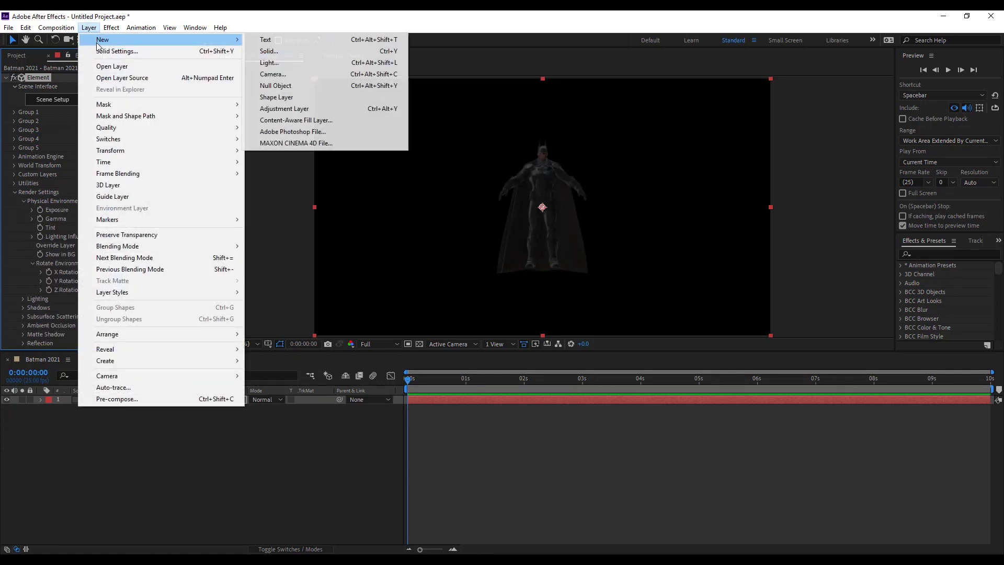
click(296, 73)
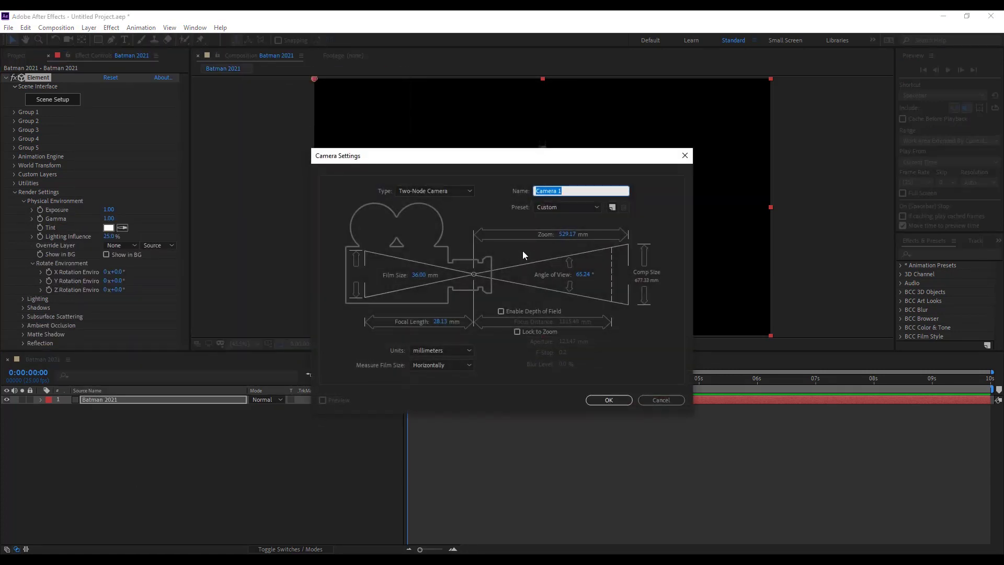
click(609, 400)
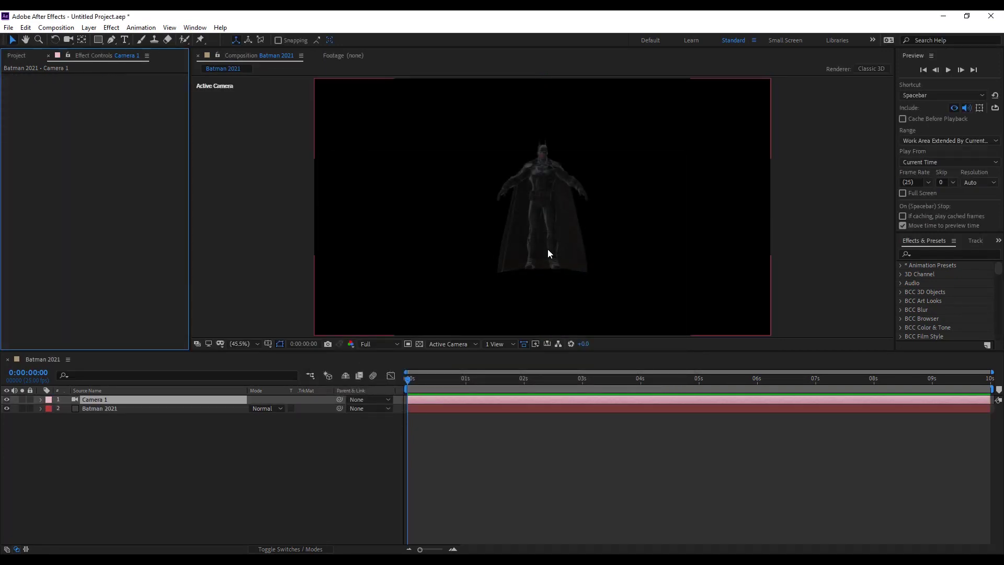
key(c)
scroll(565, 182, up, 10)
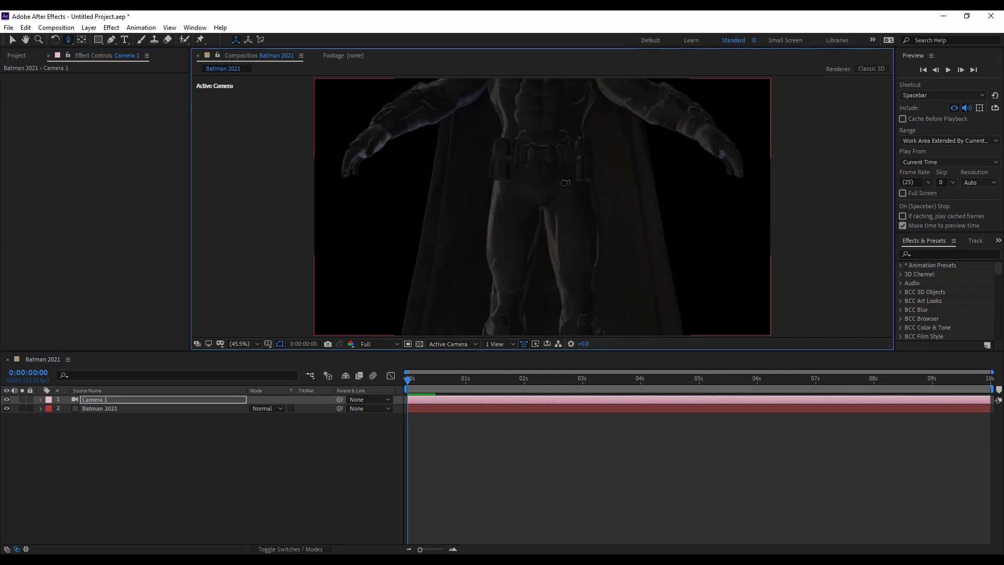
drag(565, 182, 489, 184)
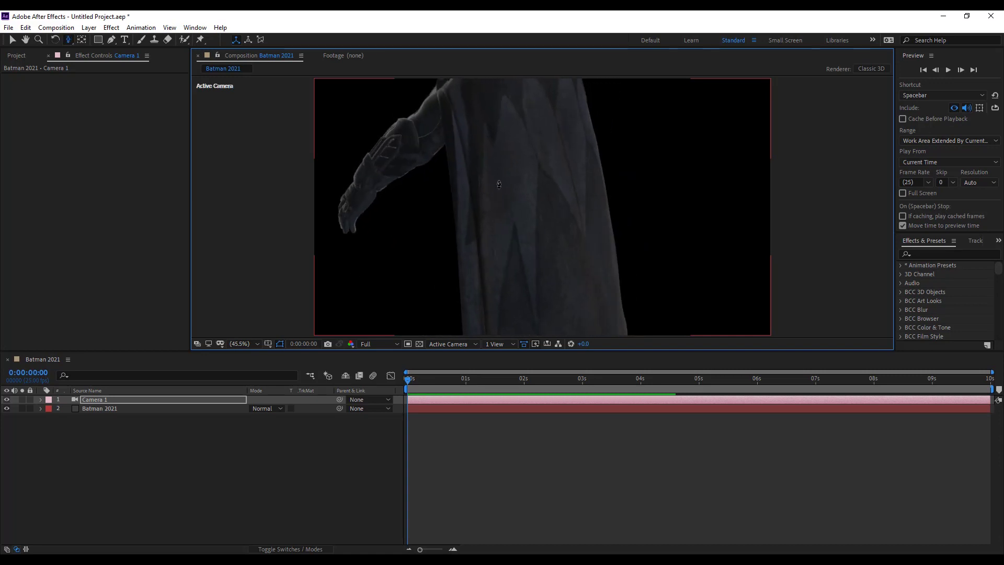
scroll(499, 157, up, 6)
- Keyframe an orbited, panned Camera 1 view at 0:00:05:00
click(41, 399)
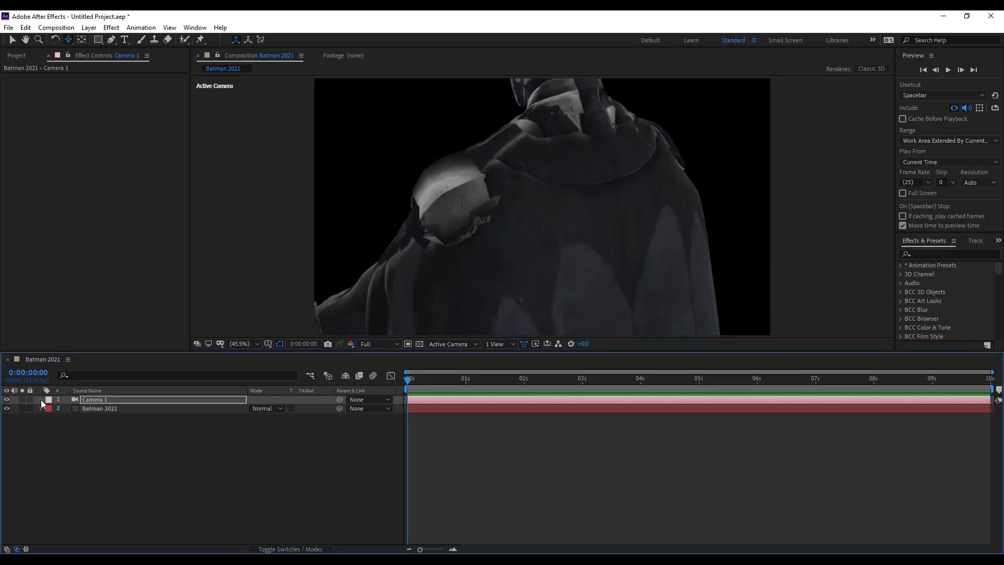
click(49, 411)
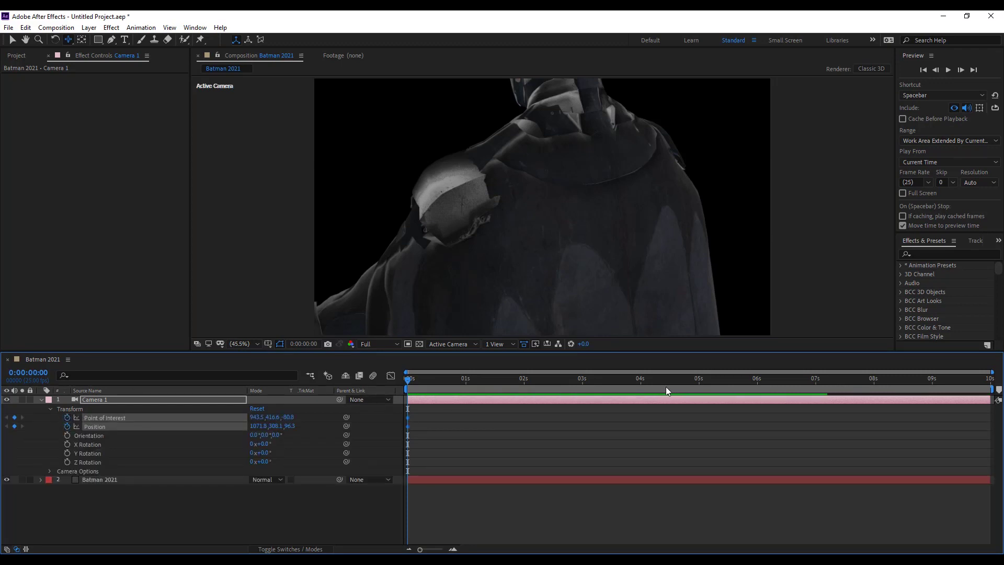
click(698, 381)
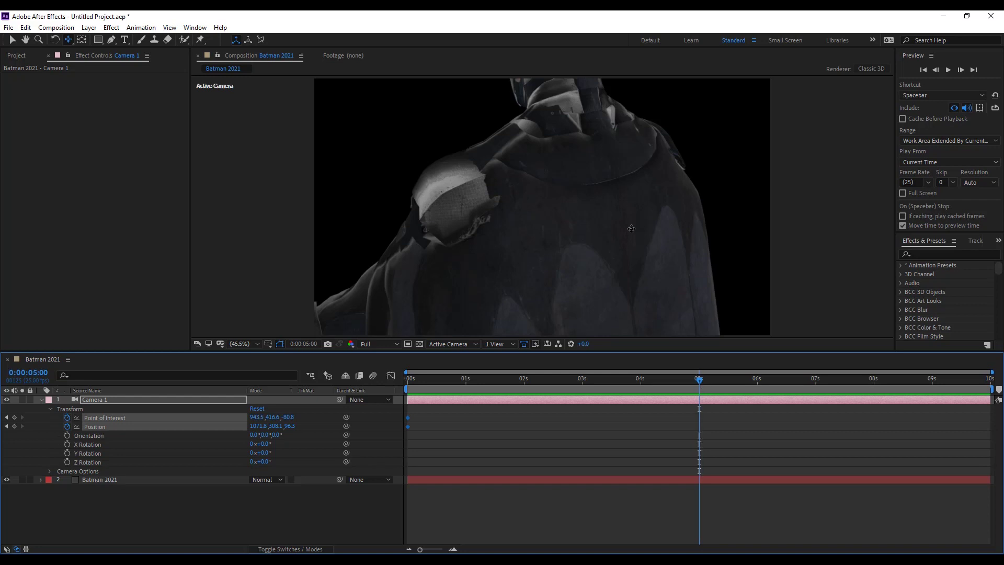
drag(648, 234, 618, 232)
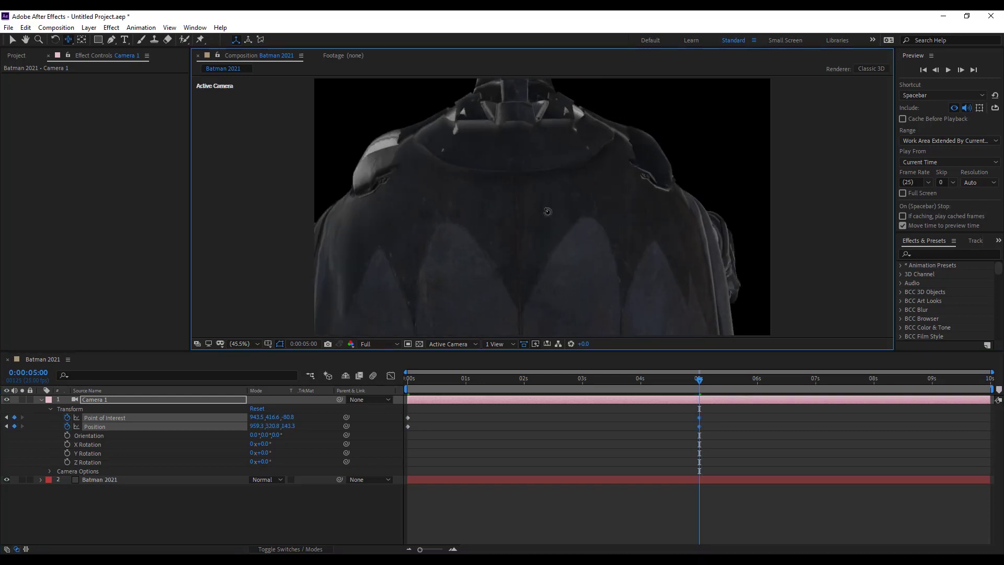
drag(548, 211, 577, 220)
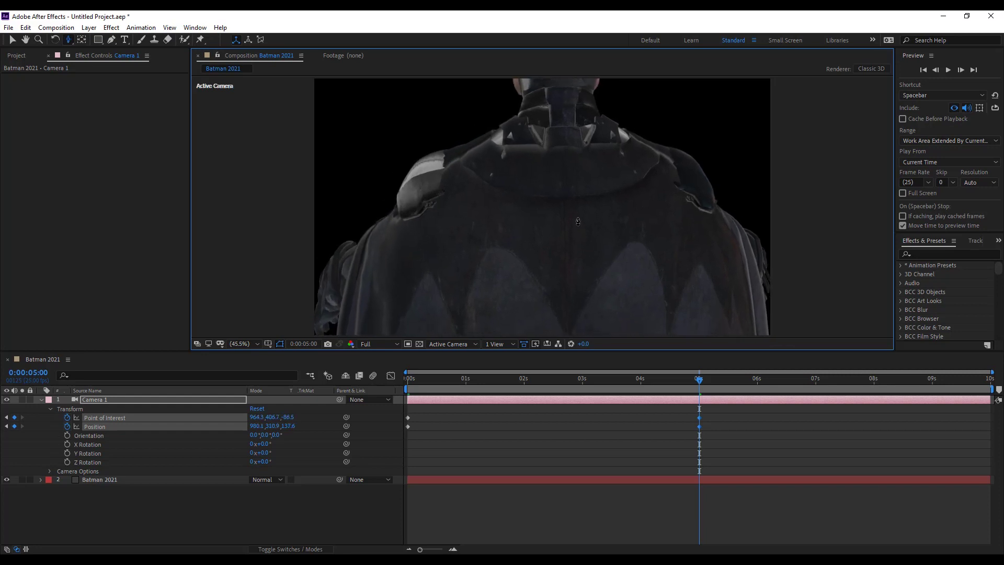
- Keyframe a closer, orbited camera view at the last frame and preview the animation
key(c)
key(c)
key(c)
drag(699, 378, 990, 378)
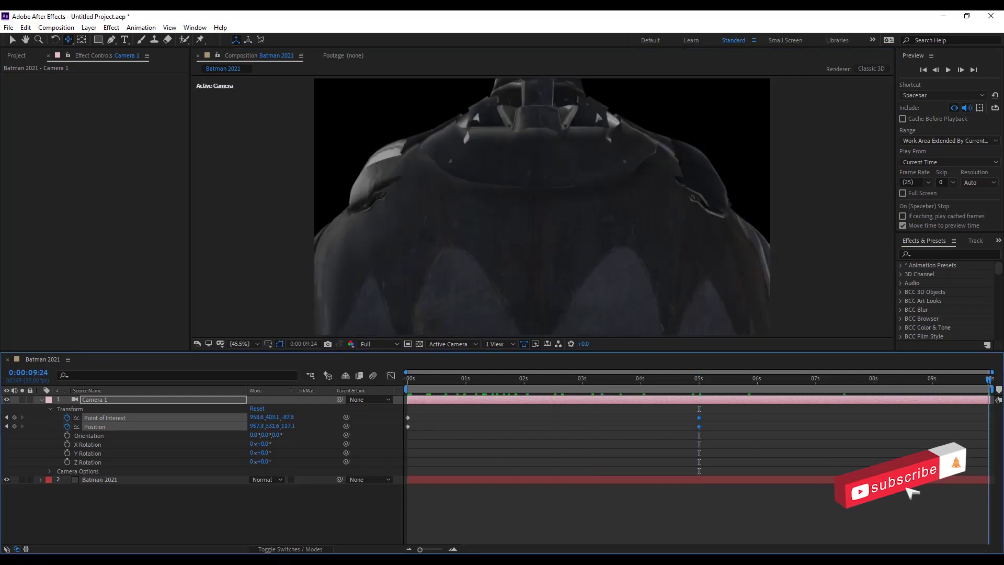
key(c)
drag(592, 248, 582, 249)
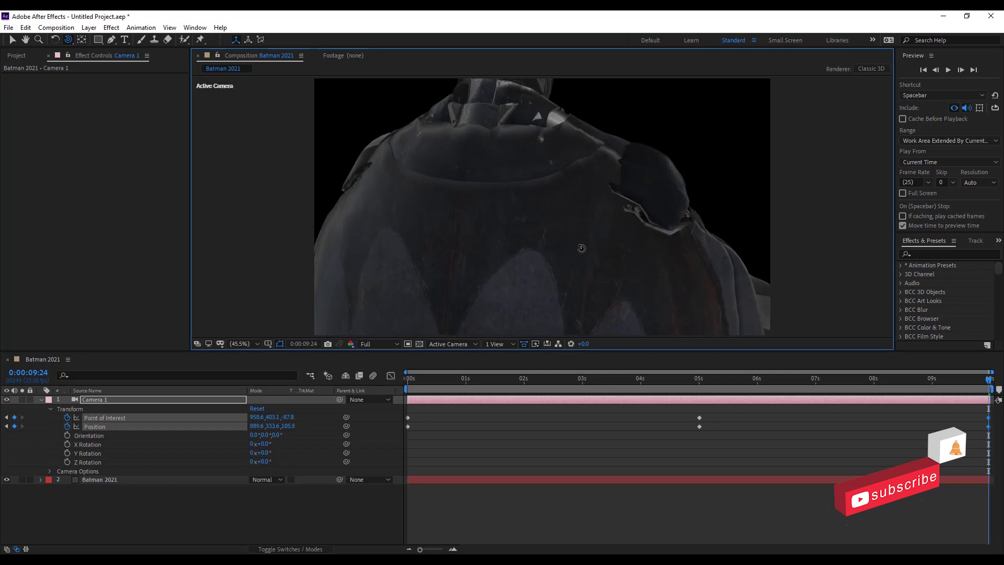
key(space)
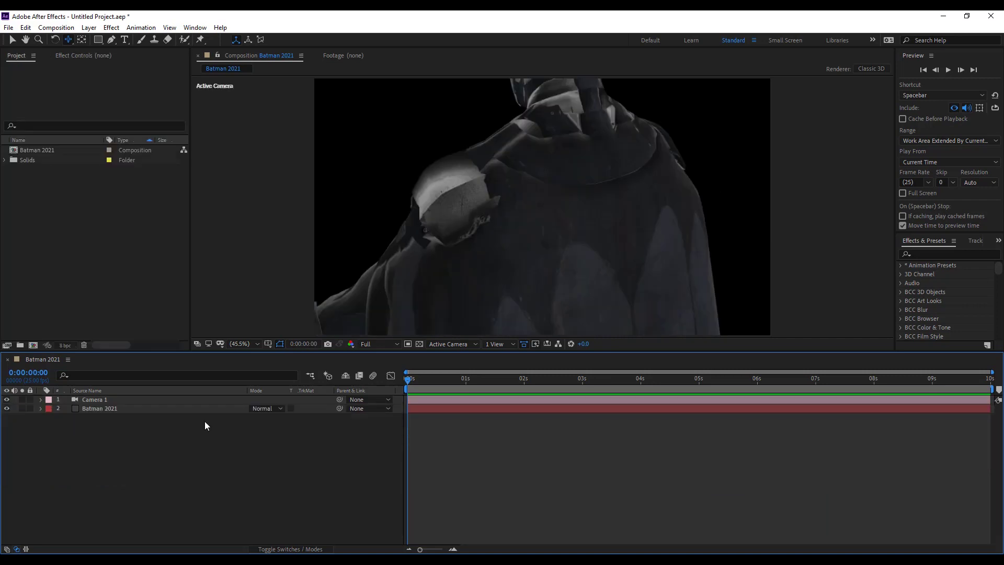
- Paste Camera 1 and Batman 2021 into a new composition named 'batman cam 2'
click(100, 403)
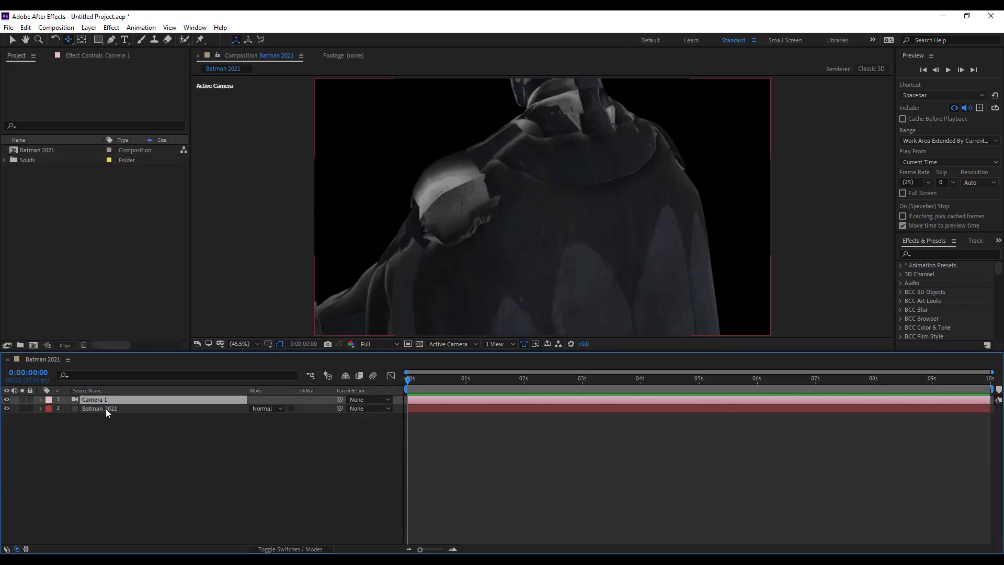
shift+click(106, 408)
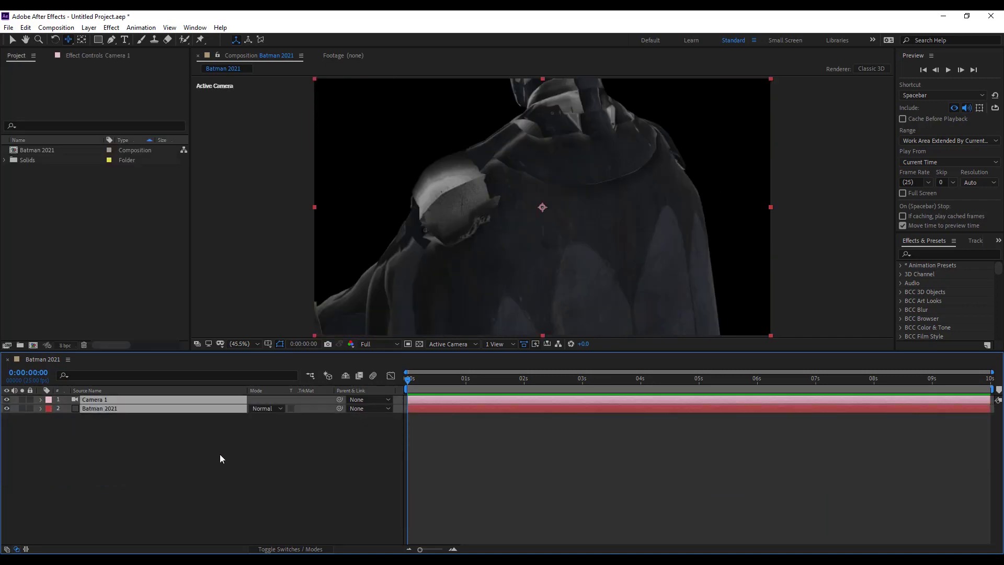
key(ctrl+n)
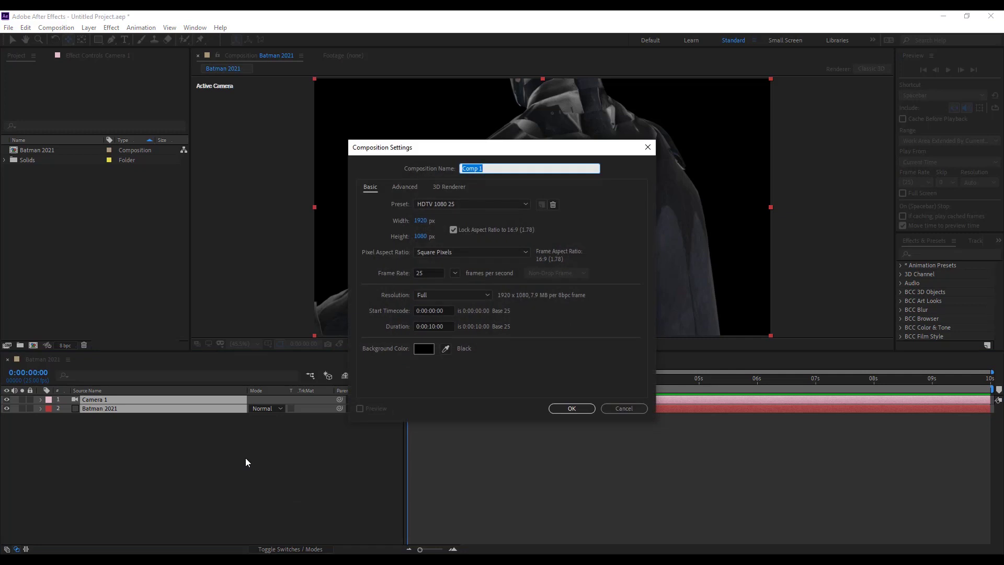
text(batman cam 2)
key(Return)
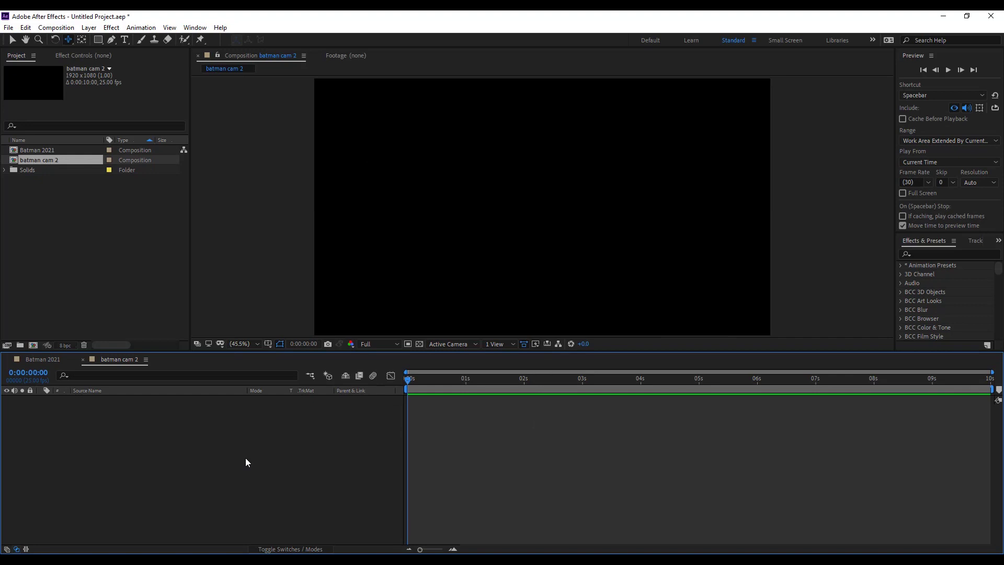
key(ctrl+v)
click(124, 415)
click(115, 403)
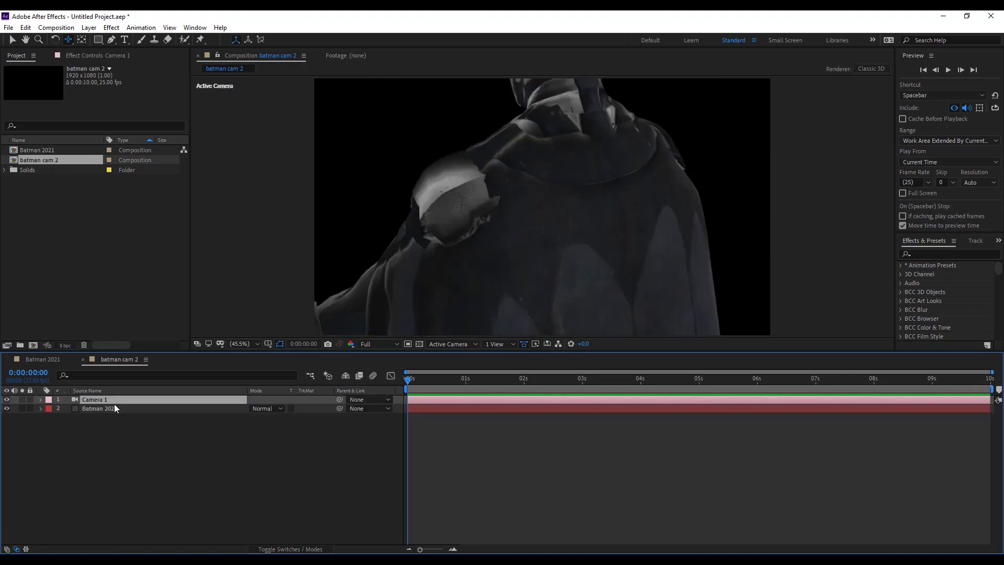
- Delete all of Camera 1's old keyframes at 0s, 5s and 10s
key(u)
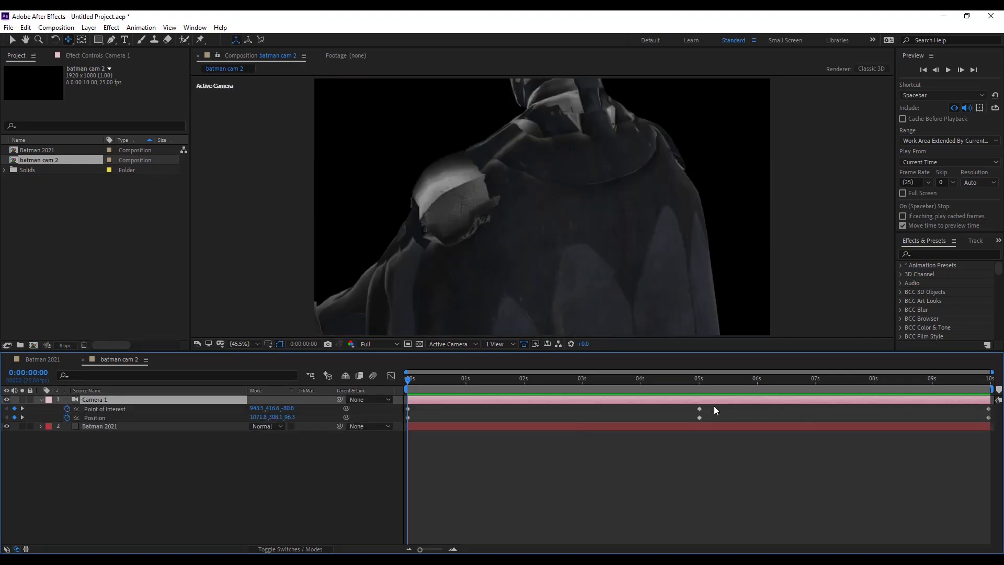
drag(687, 406, 993, 421)
key(Delete)
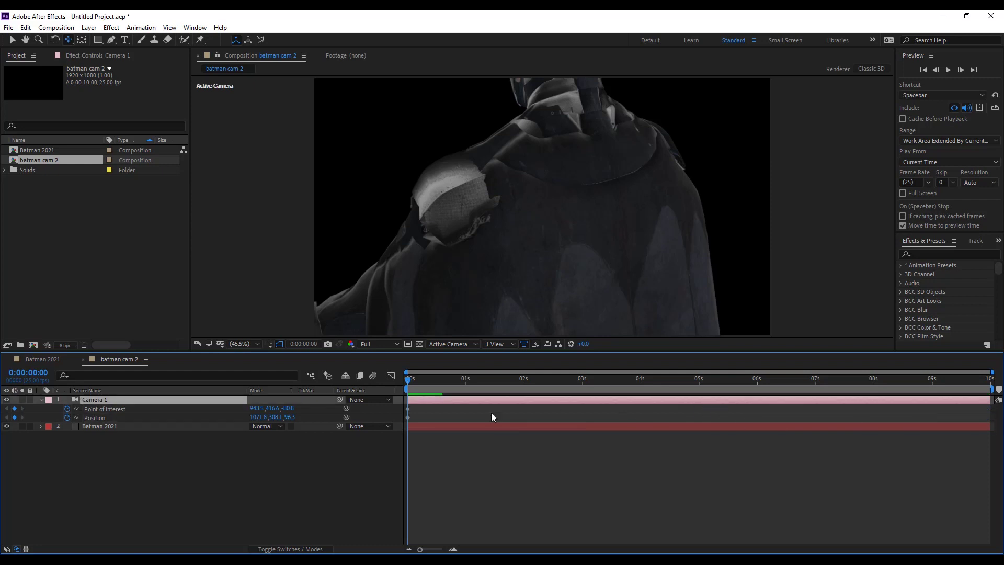
drag(490, 414, 399, 423)
key(Delete)
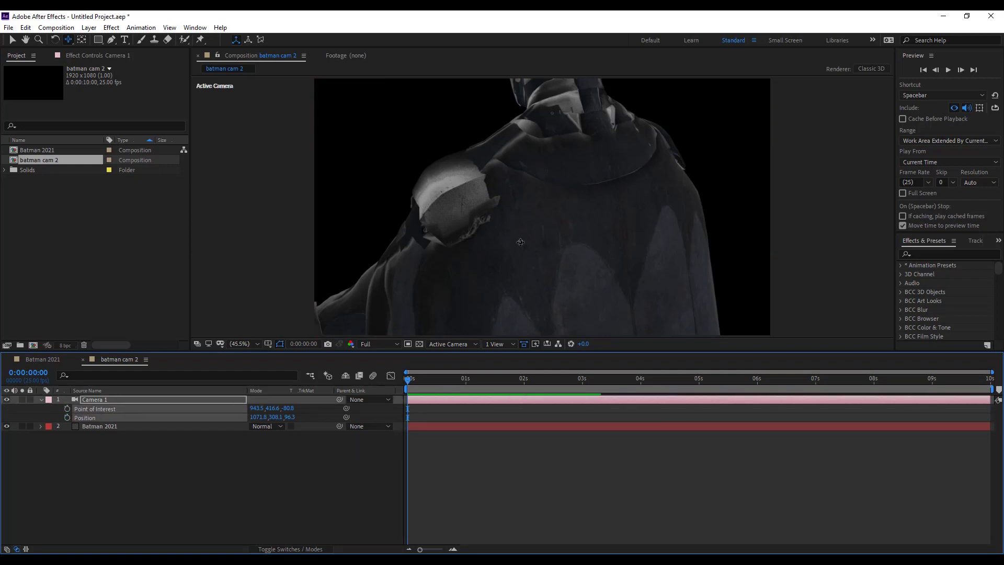
- Orbit the camera to face Batman's chest and preview the move to about 11 seconds
drag(476, 250, 435, 224)
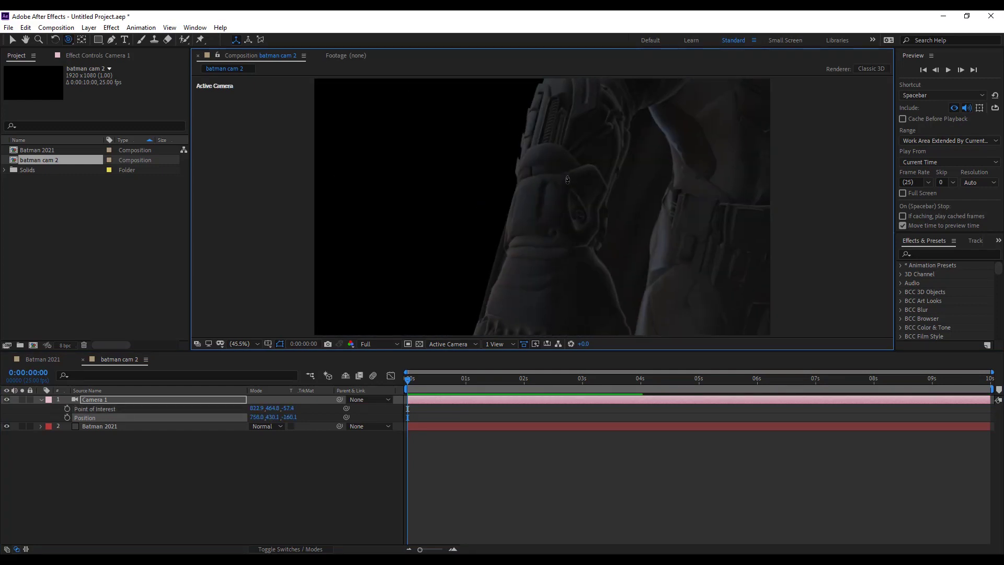
key(space)
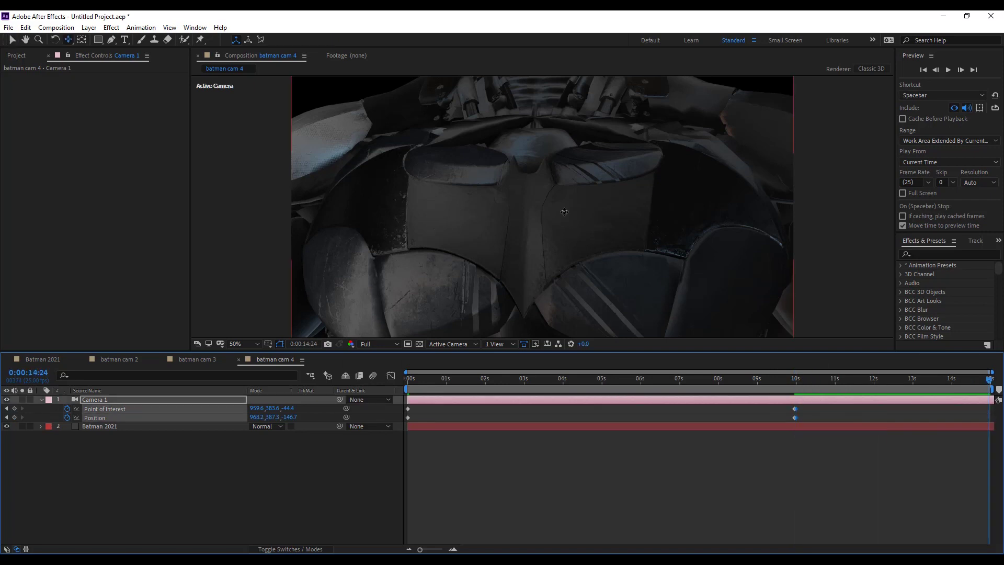
click(798, 378)
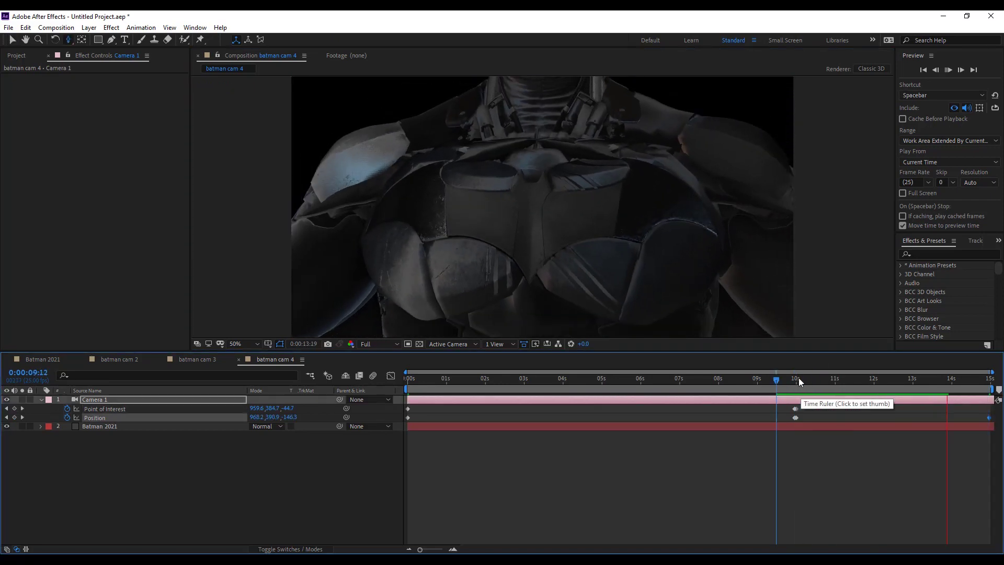
drag(798, 377, 840, 384)
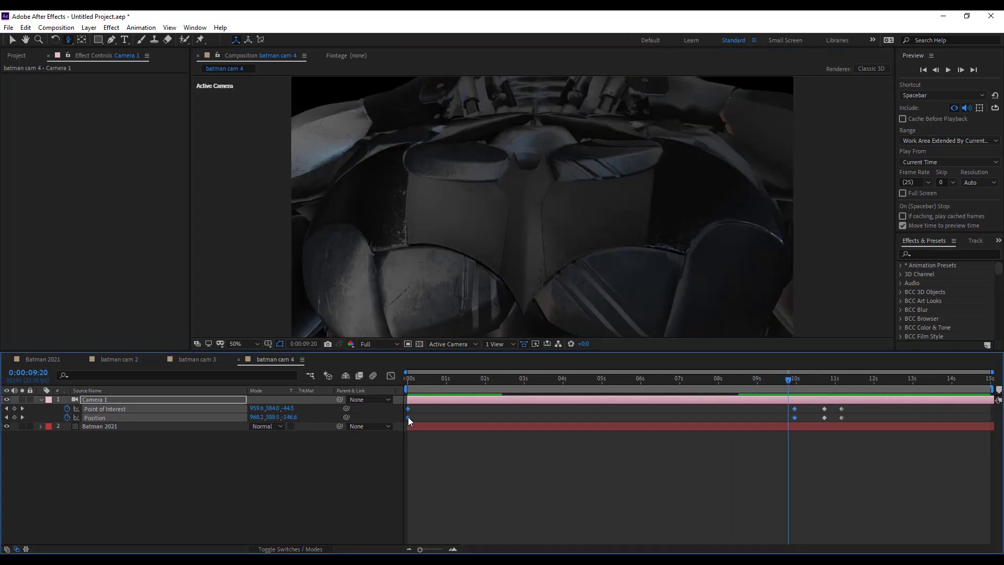
key(space)
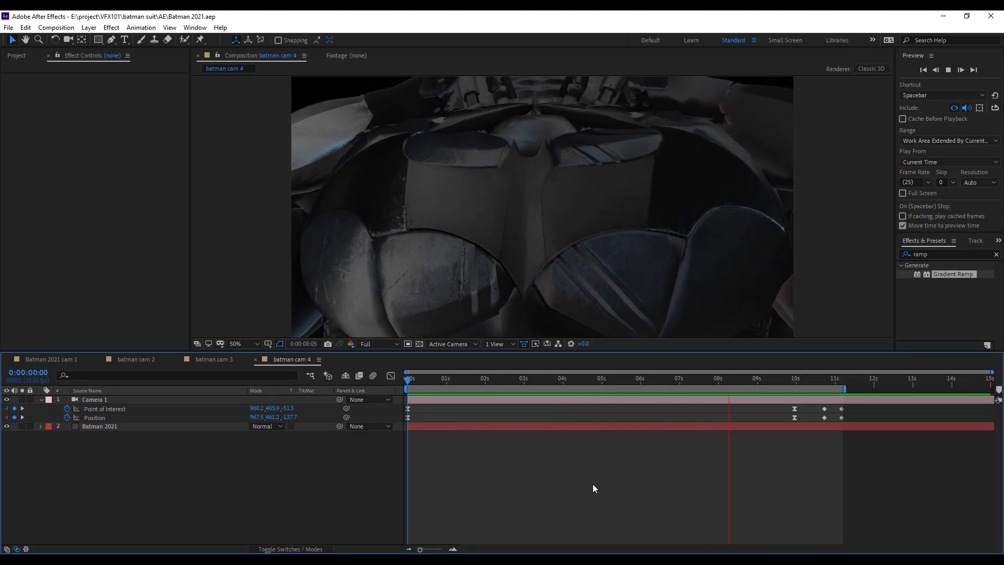
- Switch back to the Batman 2021 cam 1 composition
click(66, 361)
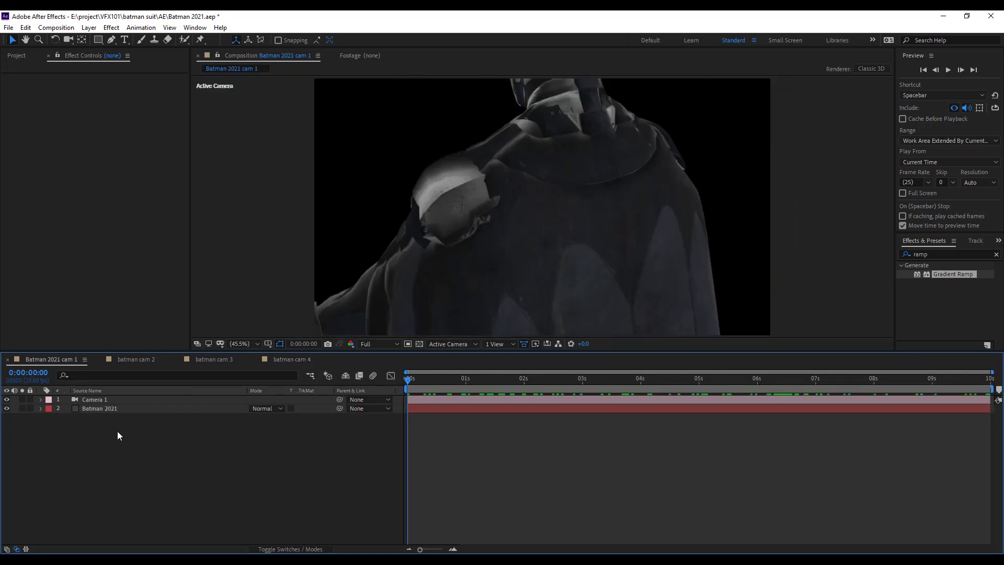
- Create a solid named 'bg' and place it below the Batman 2021 layer
key(ctrl+y)
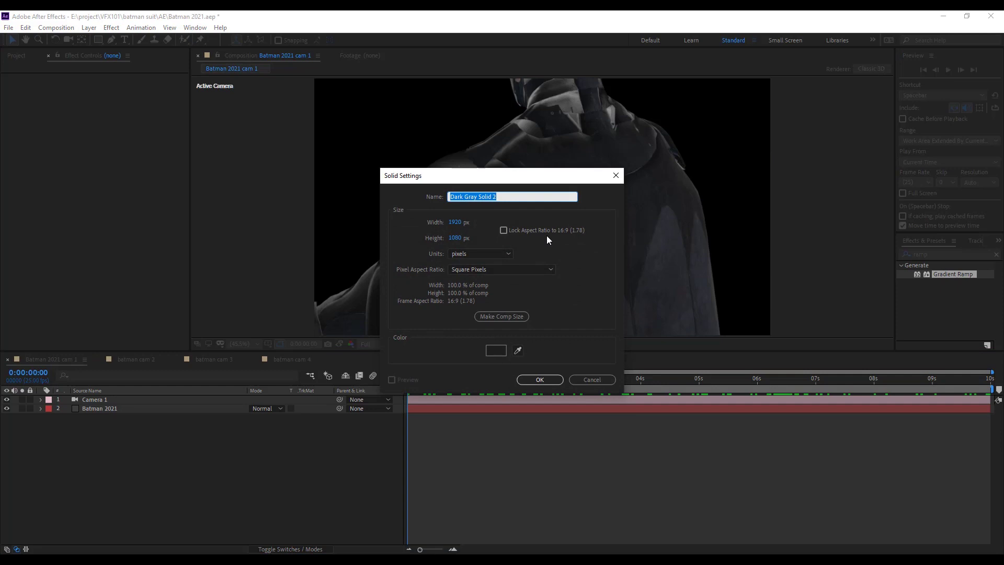
text(bg)
key(Return)
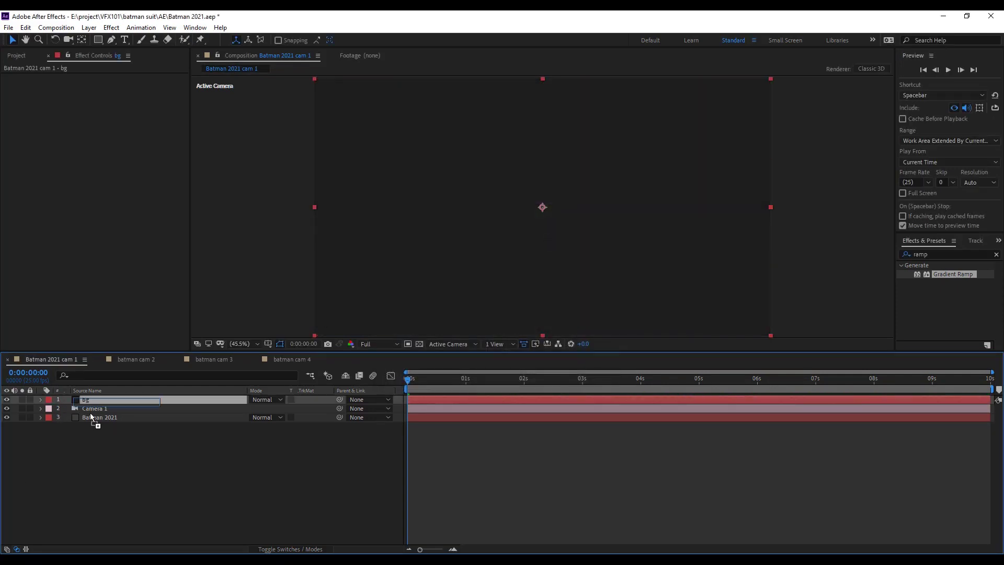
drag(90, 412, 95, 421)
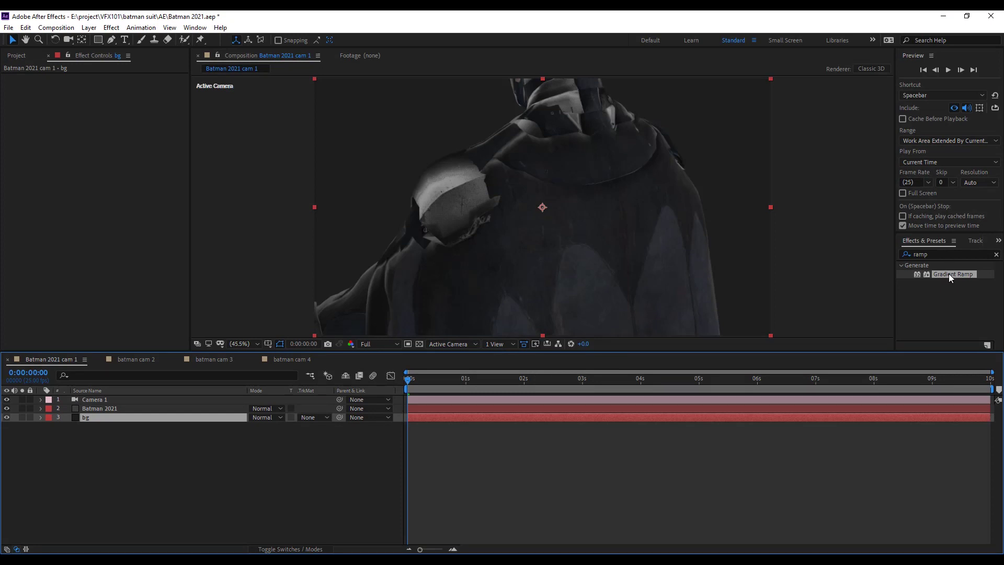
- Give bg a Gradient Ramp from dark grey (2F2F2F) to near-black red
drag(951, 277, 131, 417)
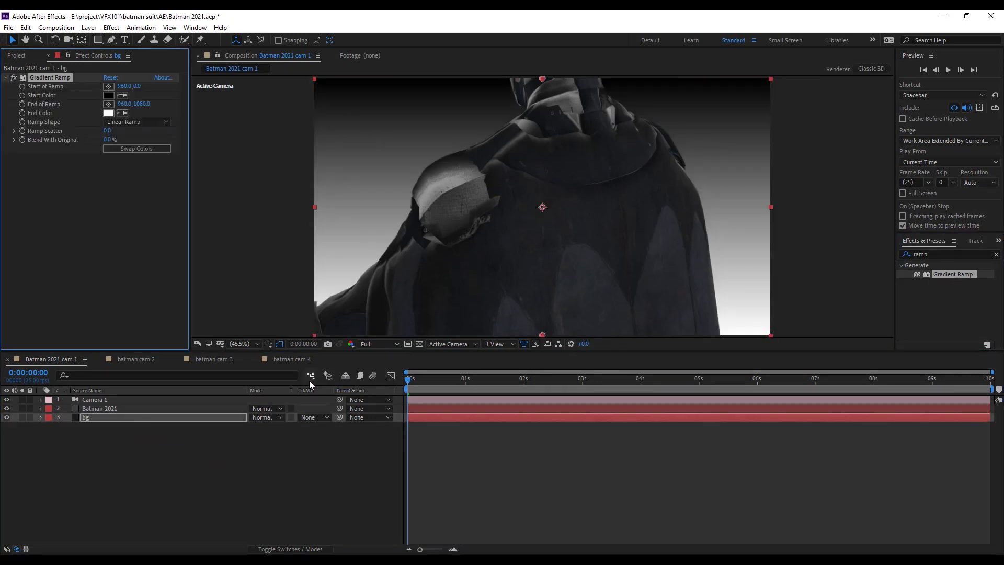
click(108, 96)
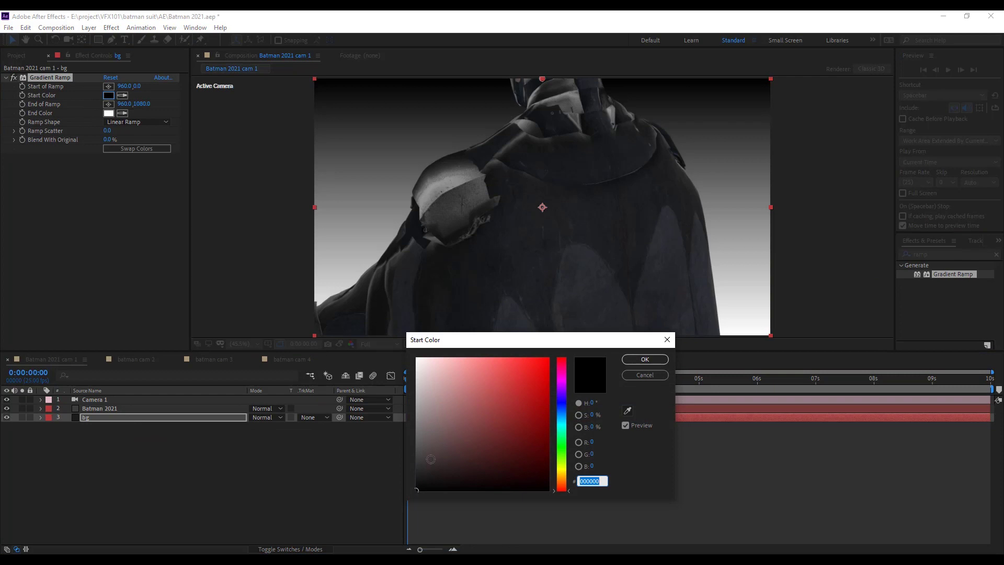
drag(430, 459, 407, 466)
click(644, 359)
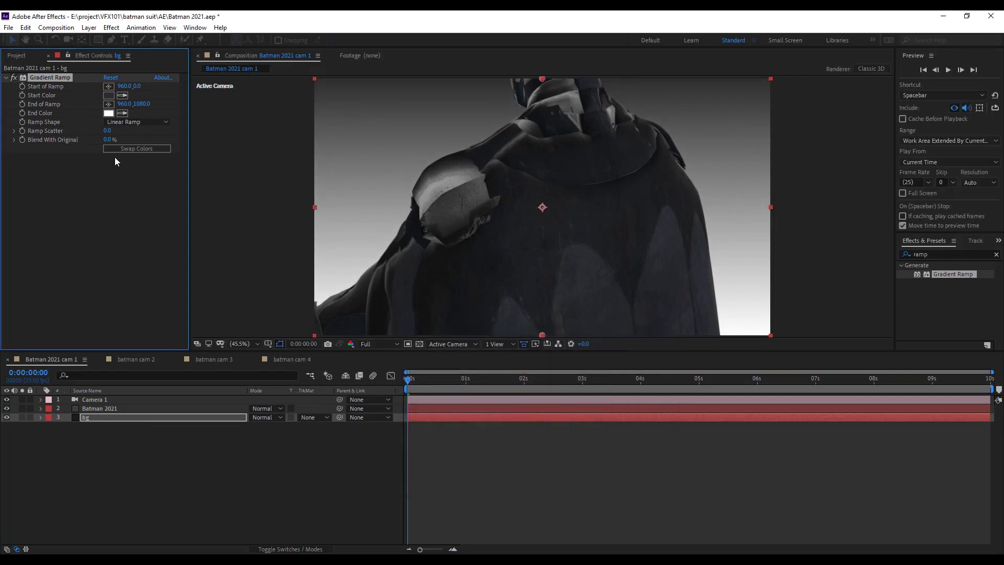
click(108, 113)
click(483, 476)
drag(498, 480, 509, 484)
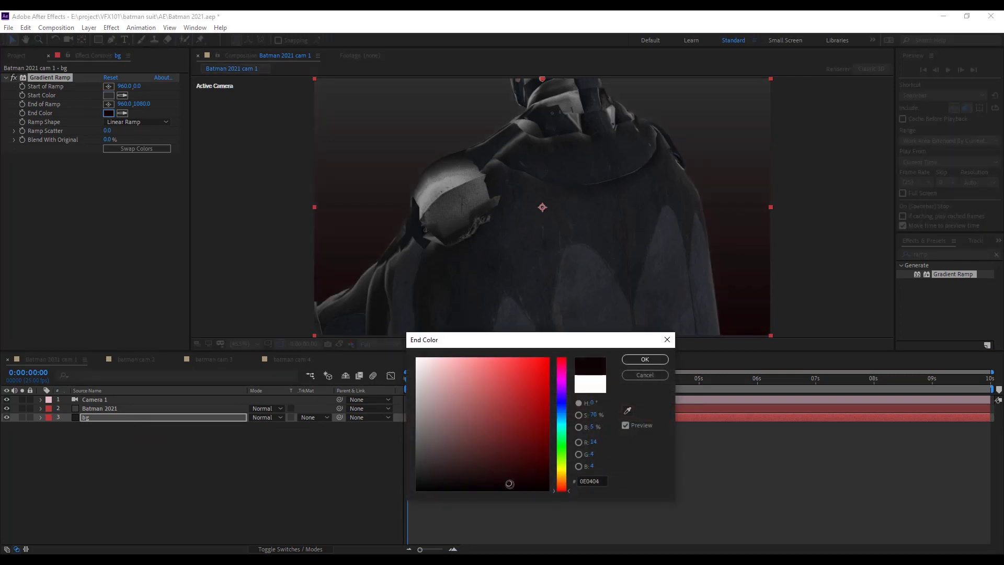
click(644, 359)
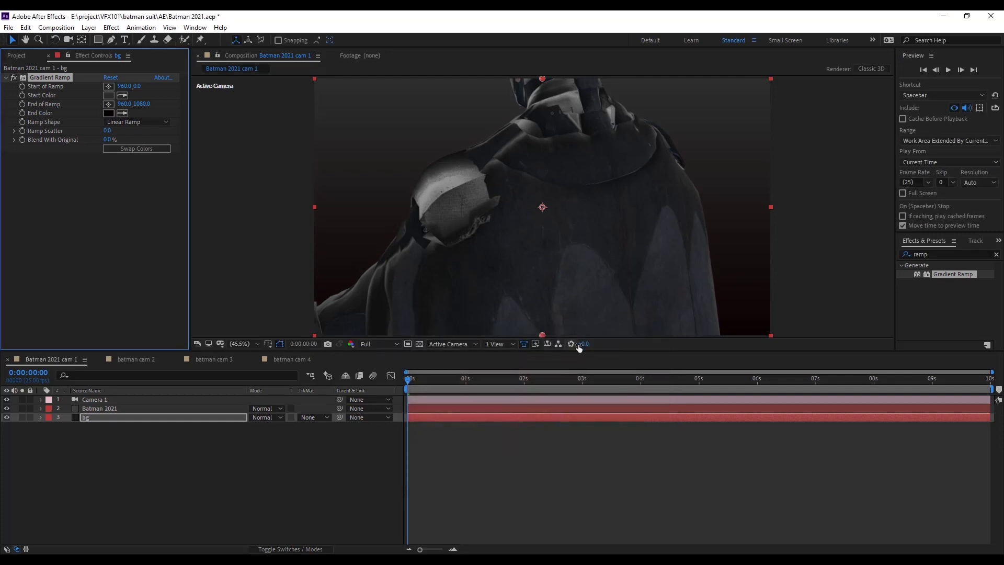
click(114, 399)
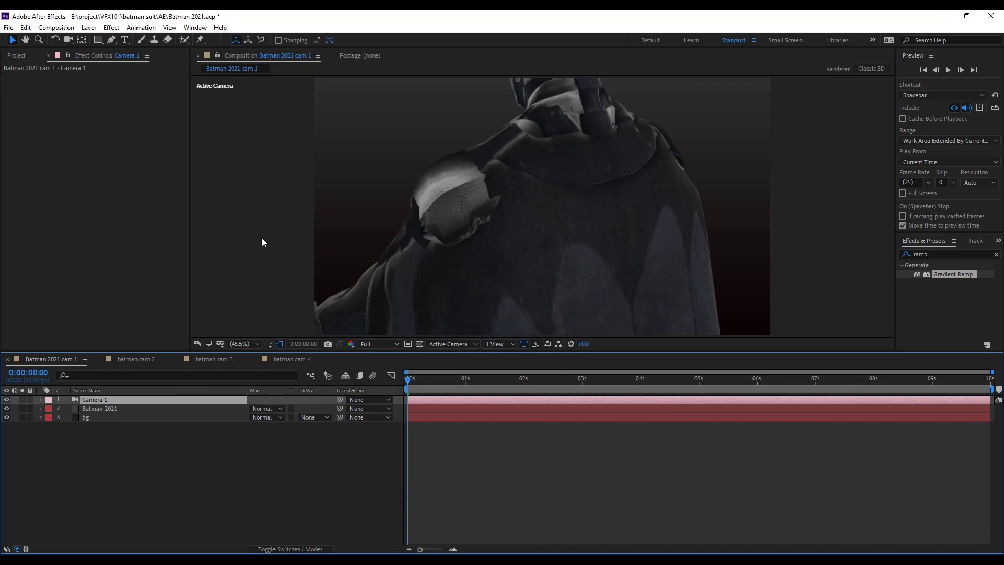
- Create a 'vintage look' solid and draw a closed freeform mask around Batman
key(ctrl+y)
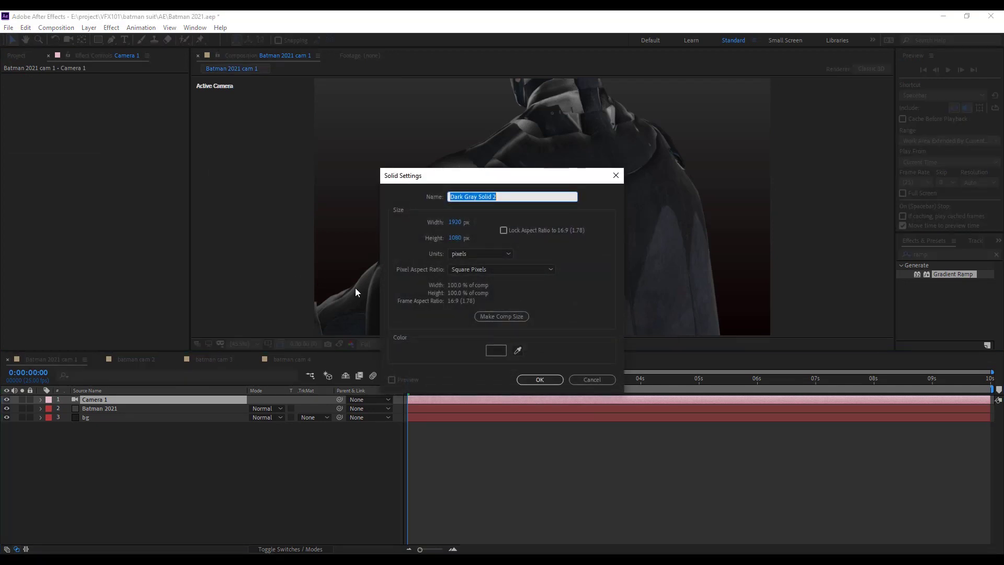
text(vintage look)
key(Return)
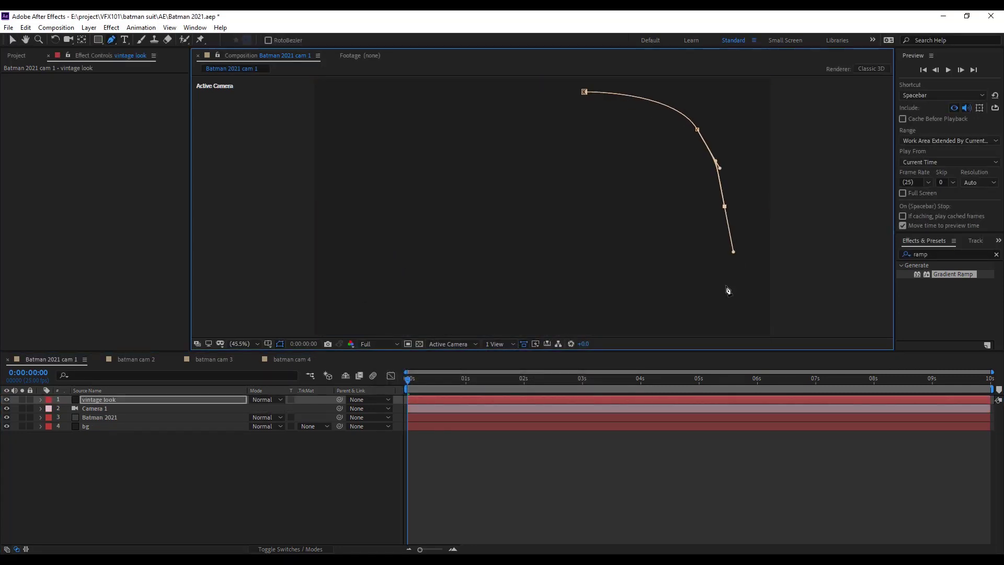
click(721, 288)
click(634, 302)
click(538, 314)
click(442, 316)
click(377, 287)
click(350, 211)
click(448, 113)
click(584, 92)
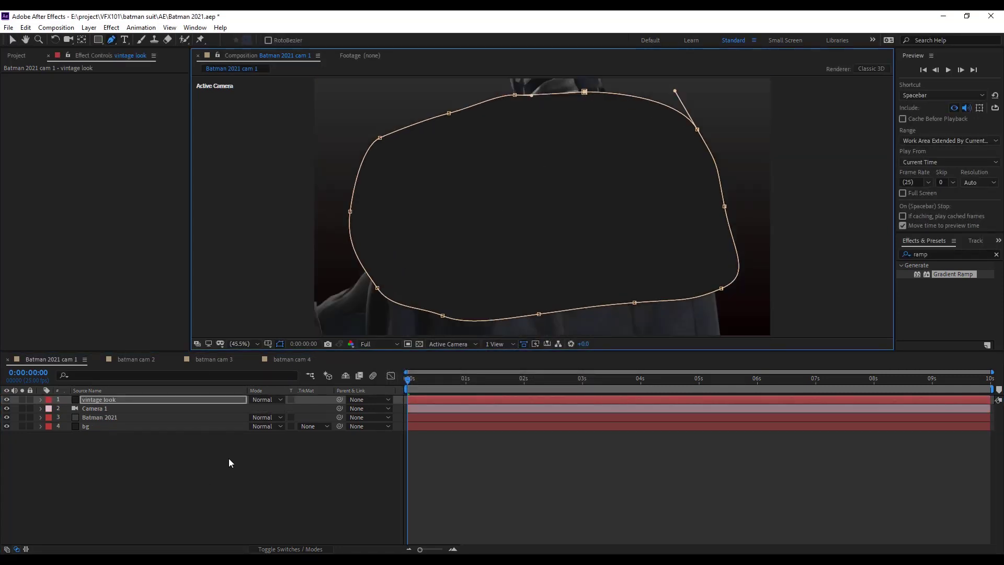
- Set the mask to Subtract with about 360 px feather and blend the layer in Overlay
key(m)
click(262, 409)
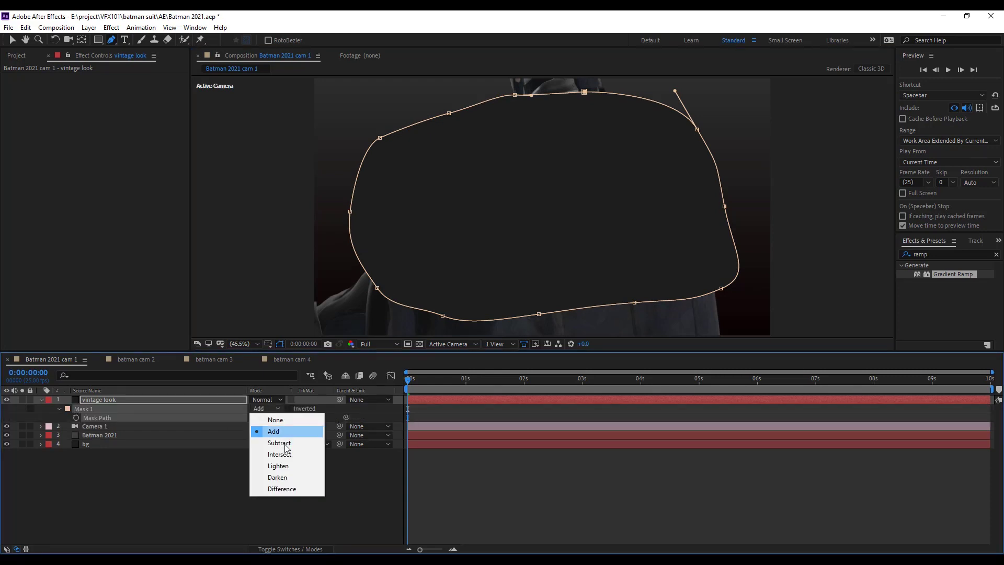
click(279, 443)
key(f)
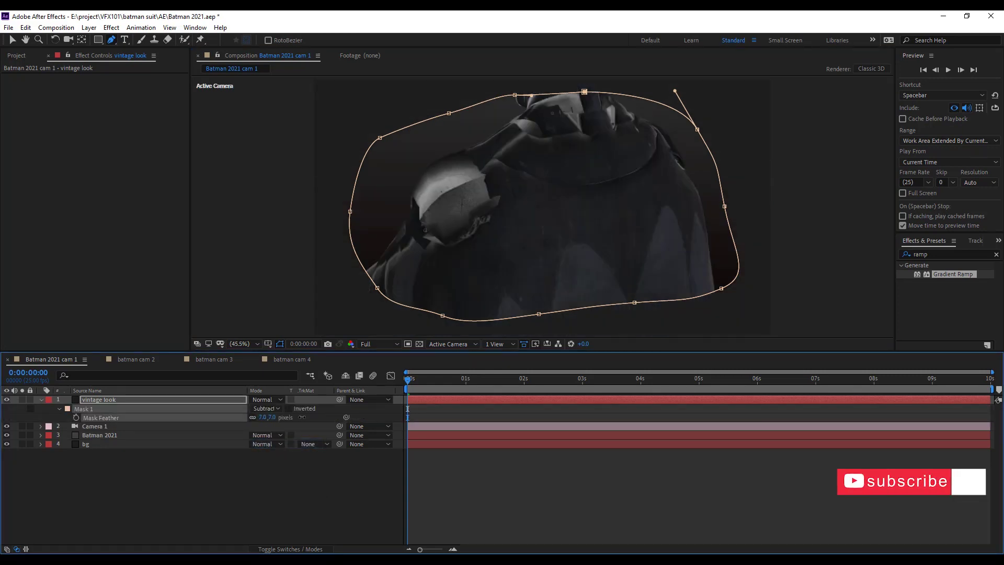
drag(302, 417, 448, 412)
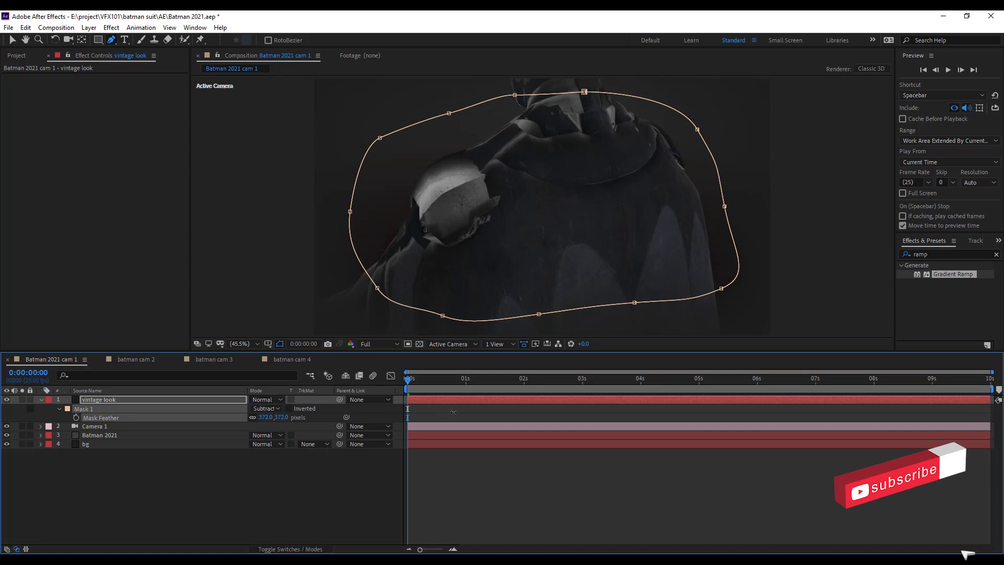
key(v)
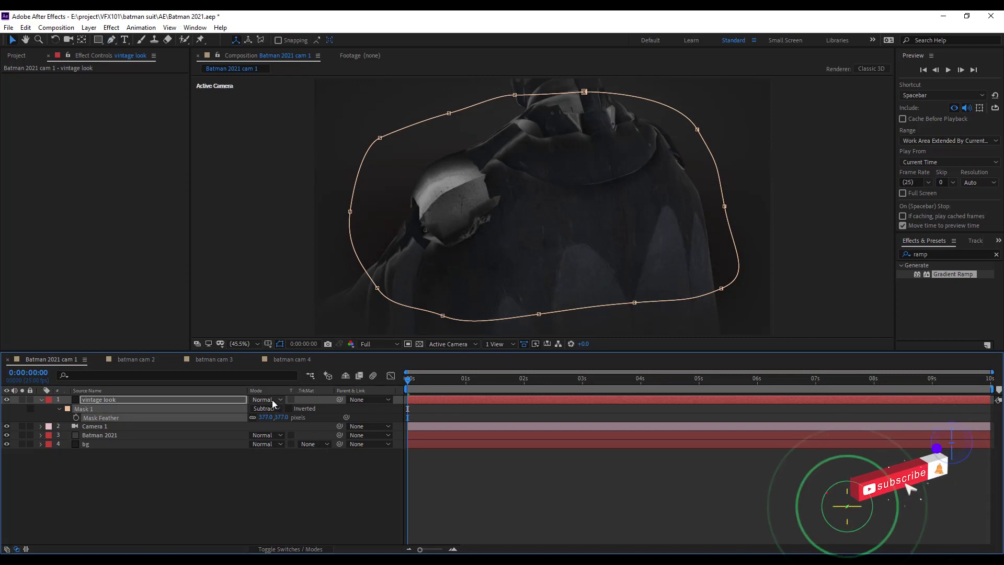
click(271, 399)
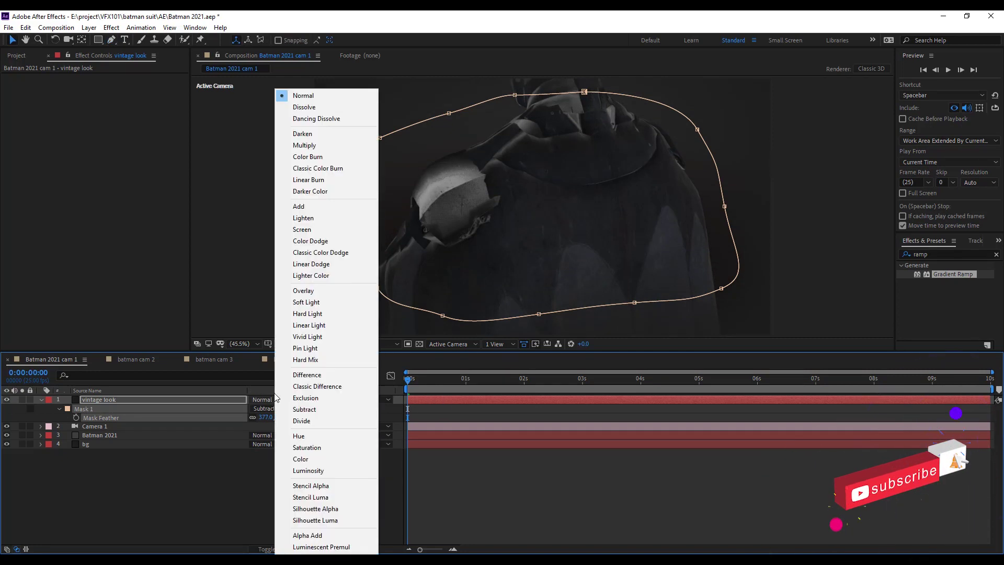
click(334, 291)
key(f)
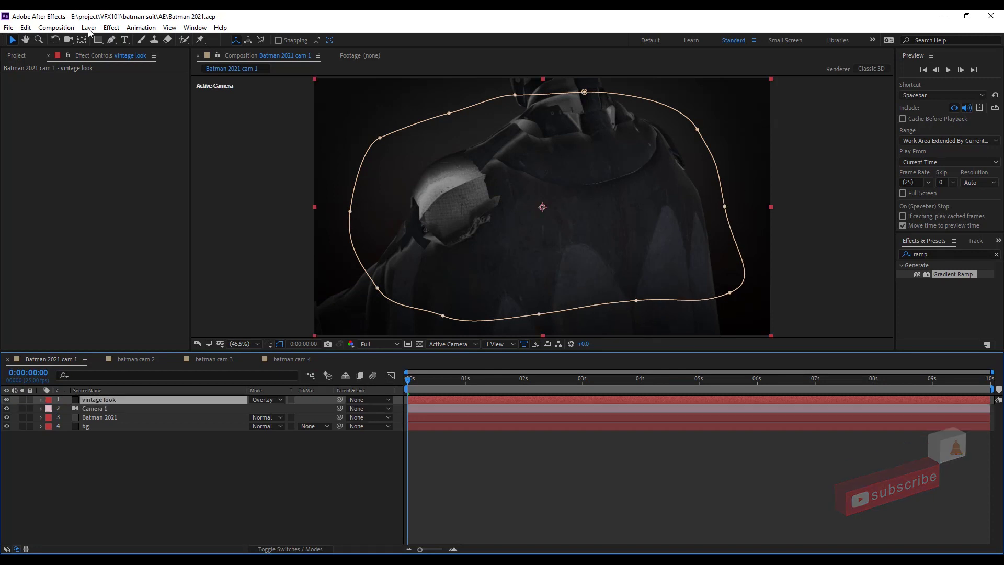
click(89, 27)
- Add a new adjustment layer and place it below vintage look
mouse_move(111, 41)
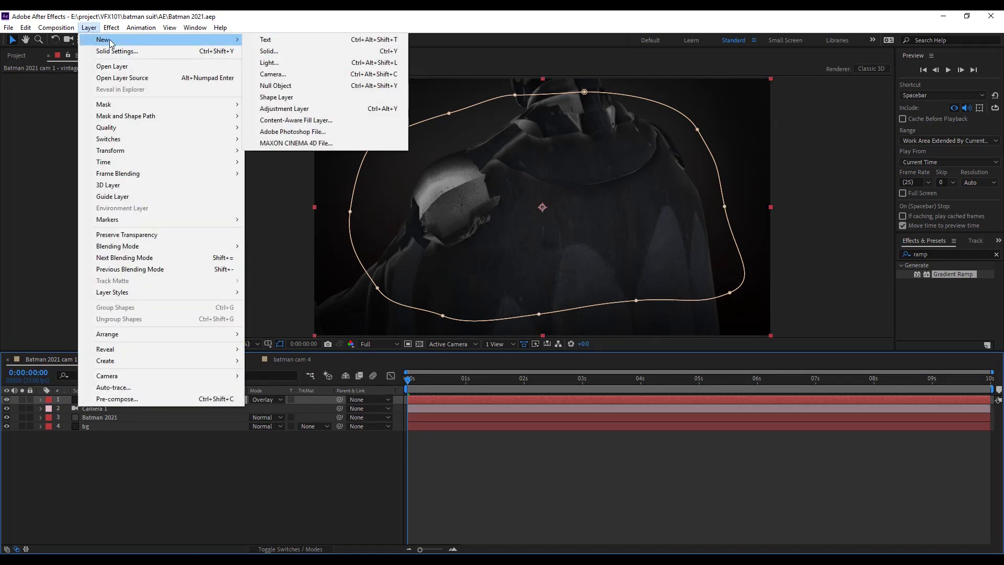
click(294, 109)
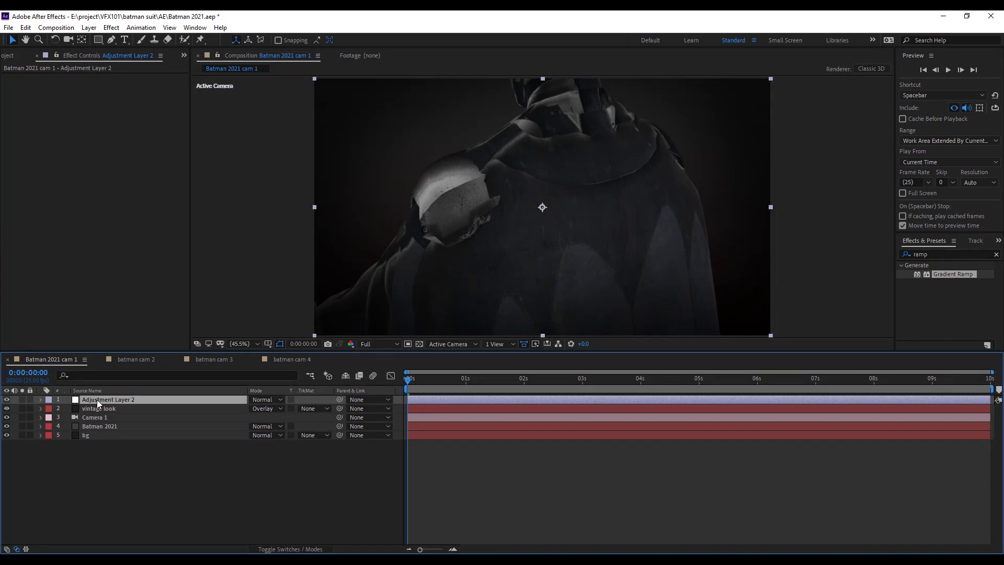
drag(98, 403, 114, 411)
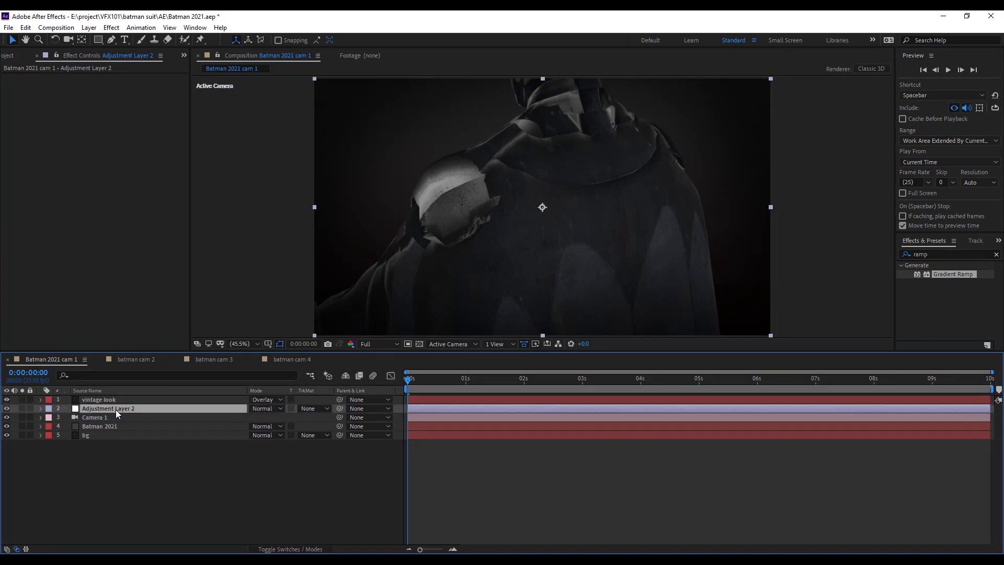
- Apply Magic Bullet Looks to the adjustment layer and open its Looks editor
click(112, 27)
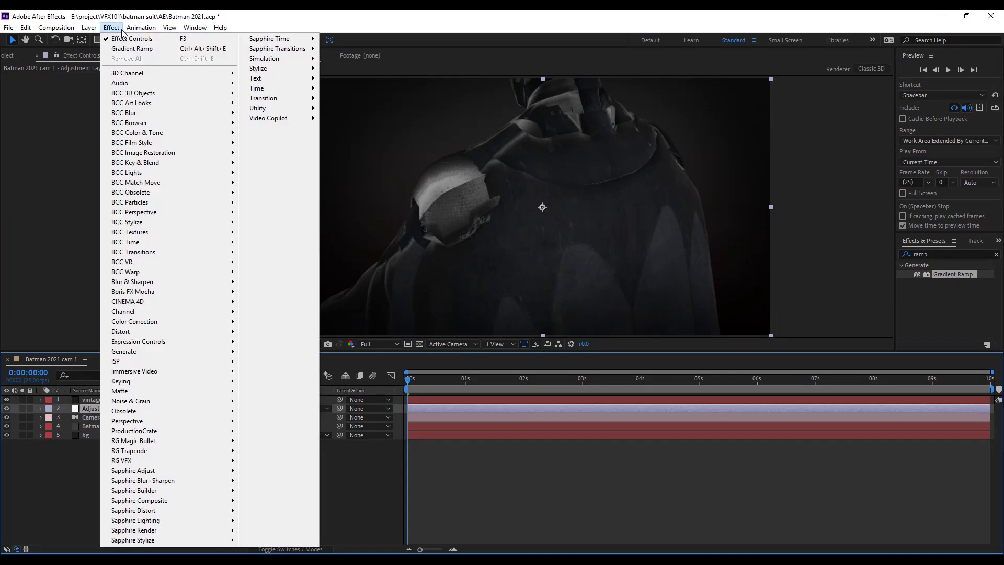
mouse_move(156, 441)
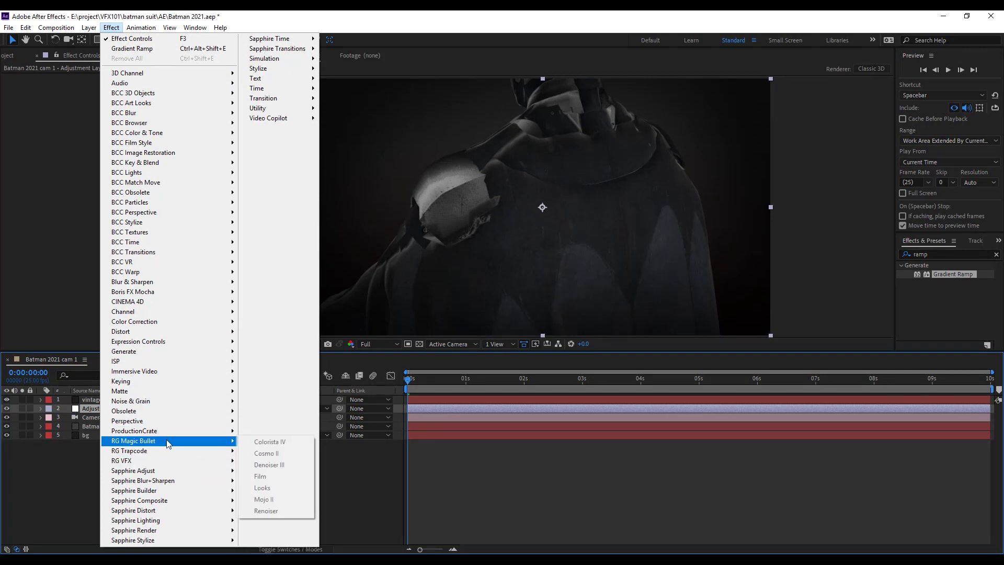
click(266, 489)
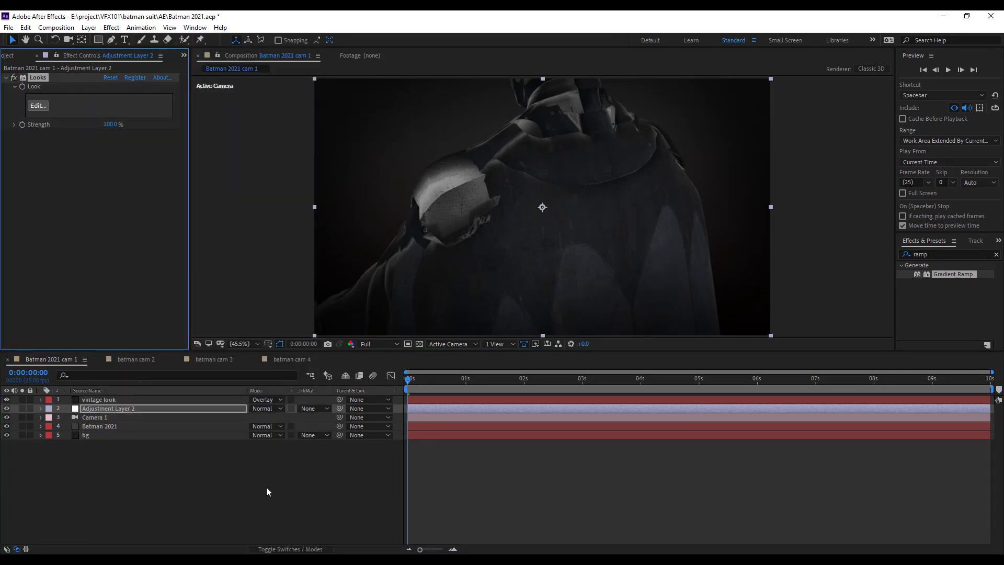
click(40, 106)
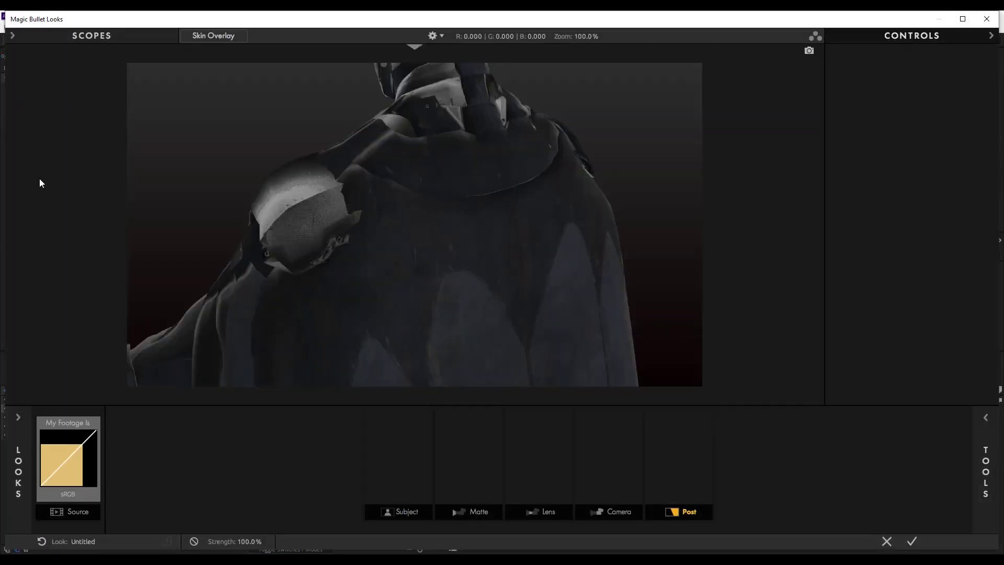
- Apply the Crime Scene look and push Colorista shadows and midtones toward red
mouse_move(19, 437)
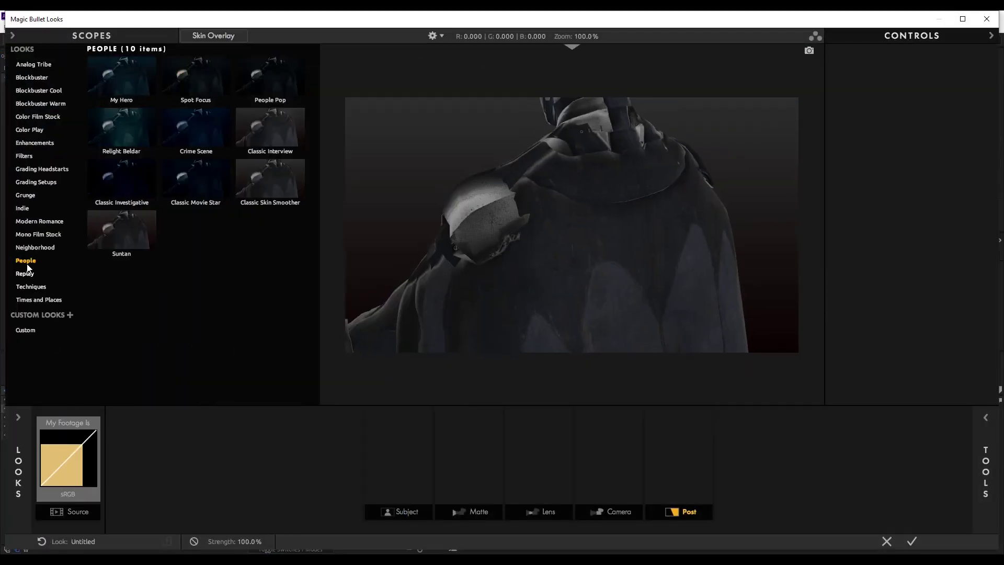
click(198, 140)
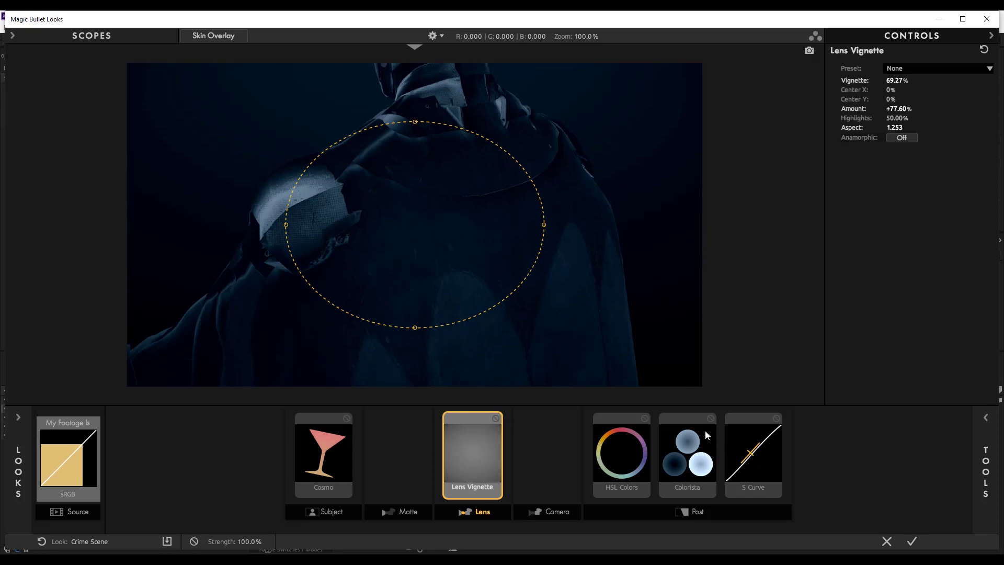
click(691, 421)
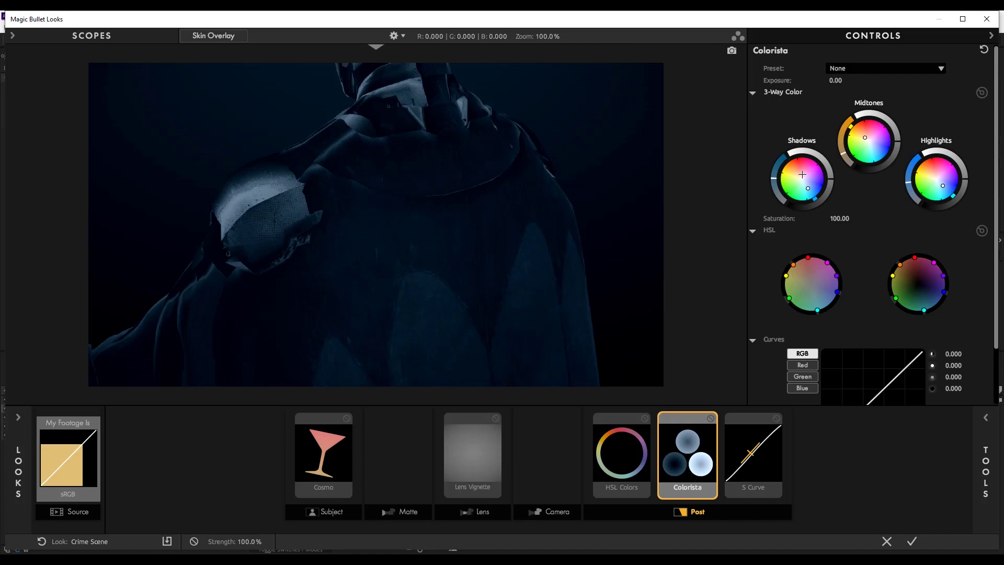
drag(808, 188, 801, 178)
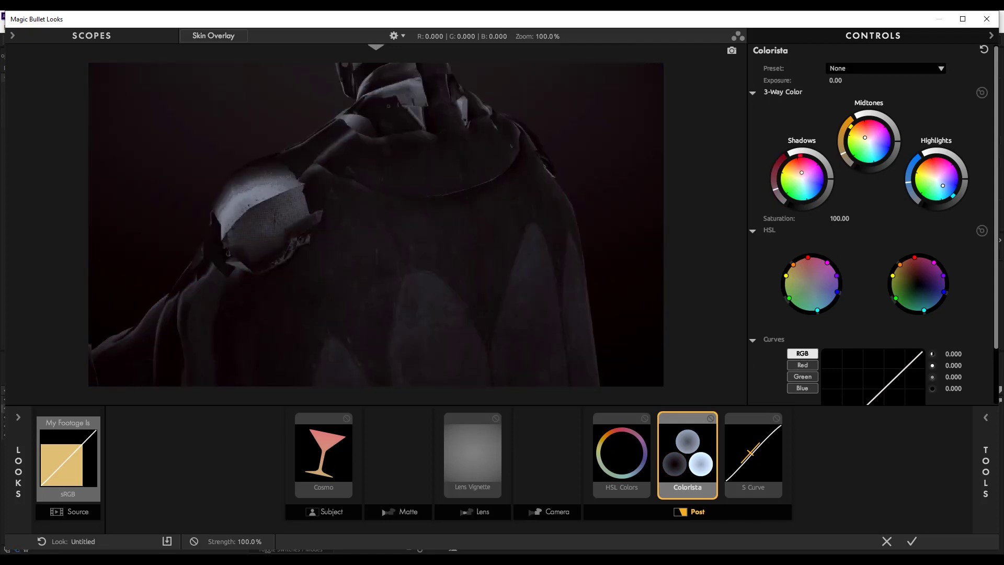
click(867, 129)
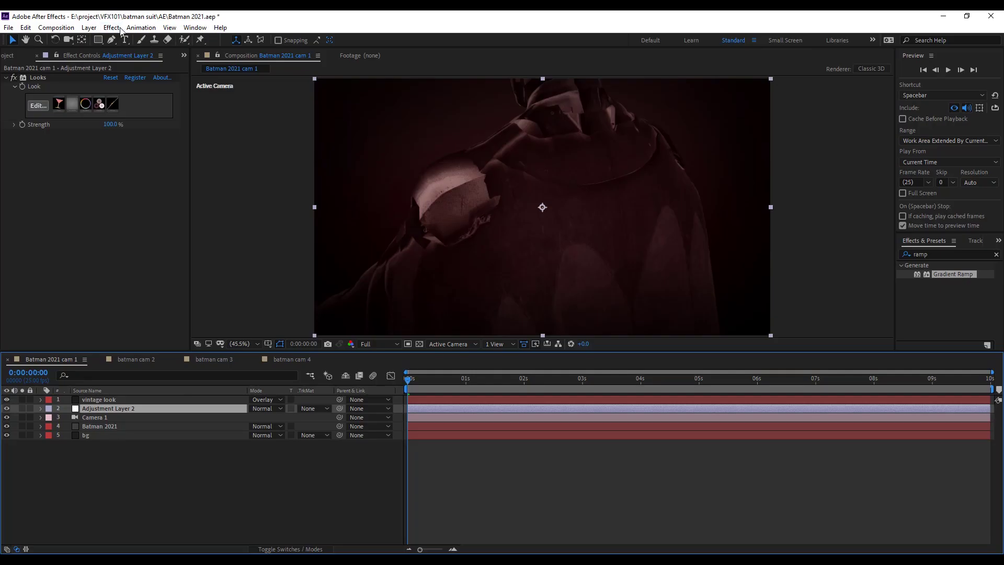
- Add Levels with Input White lowered to about 226 and save the project
click(112, 27)
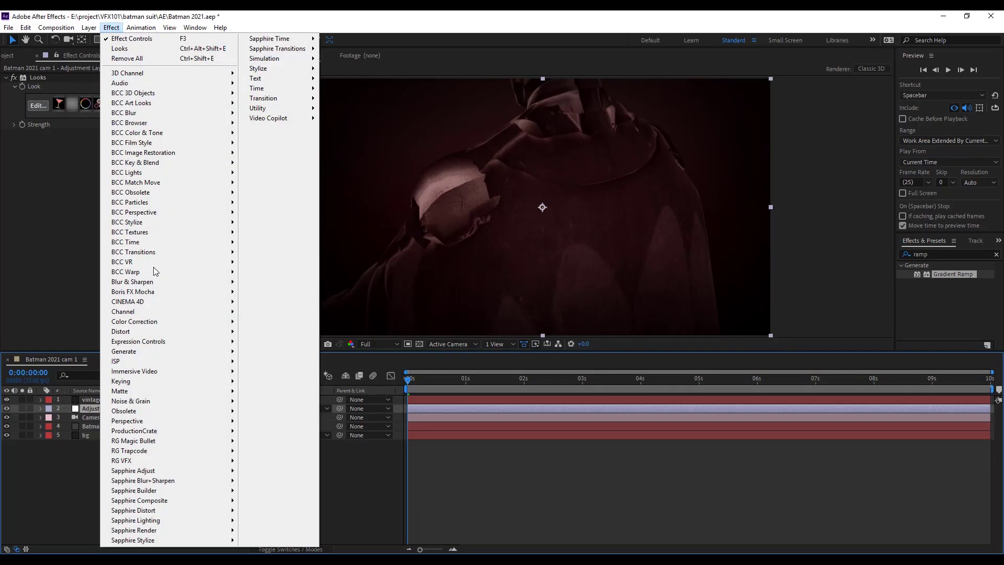
mouse_move(159, 323)
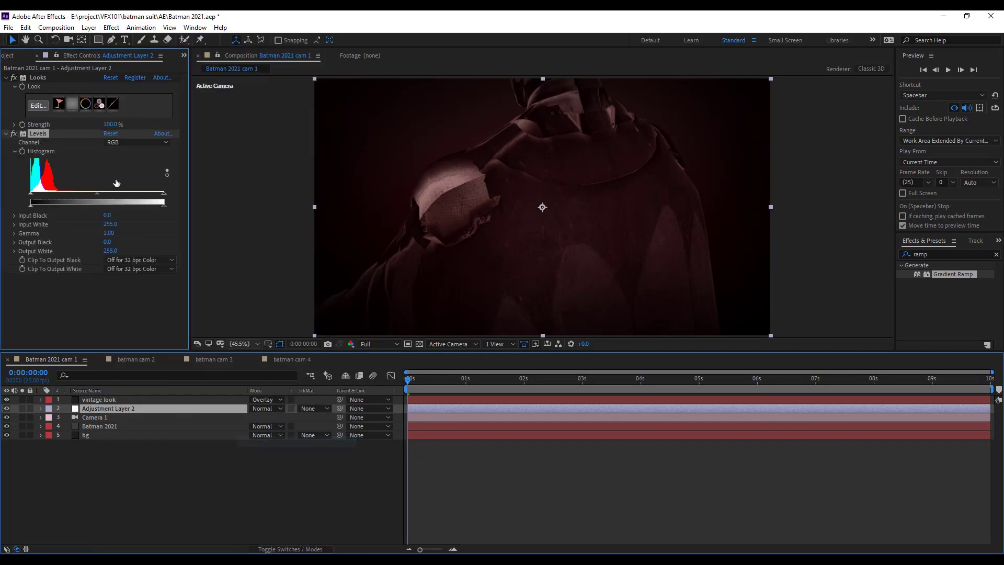
drag(164, 194, 149, 193)
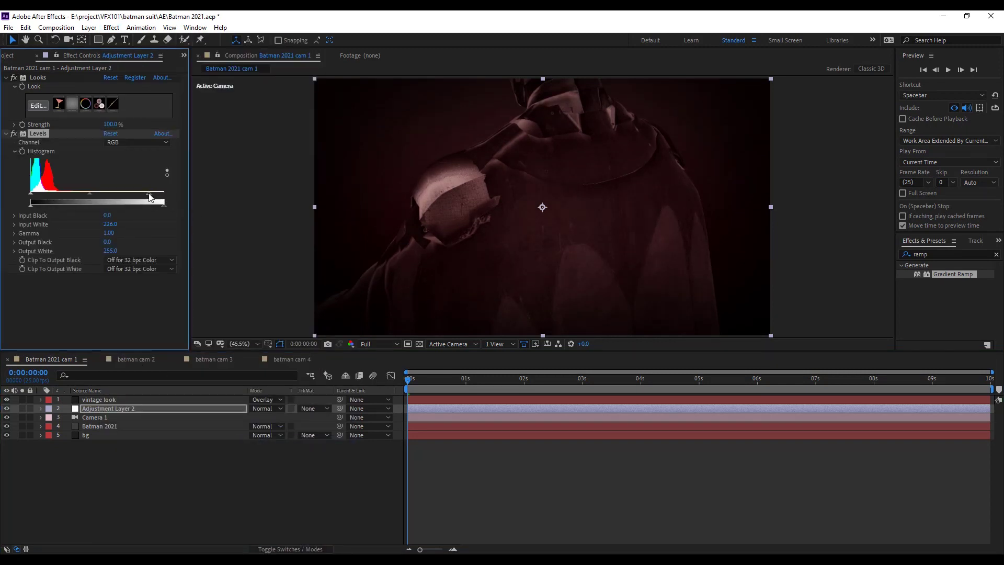
key(ctrl+s)
click(105, 425)
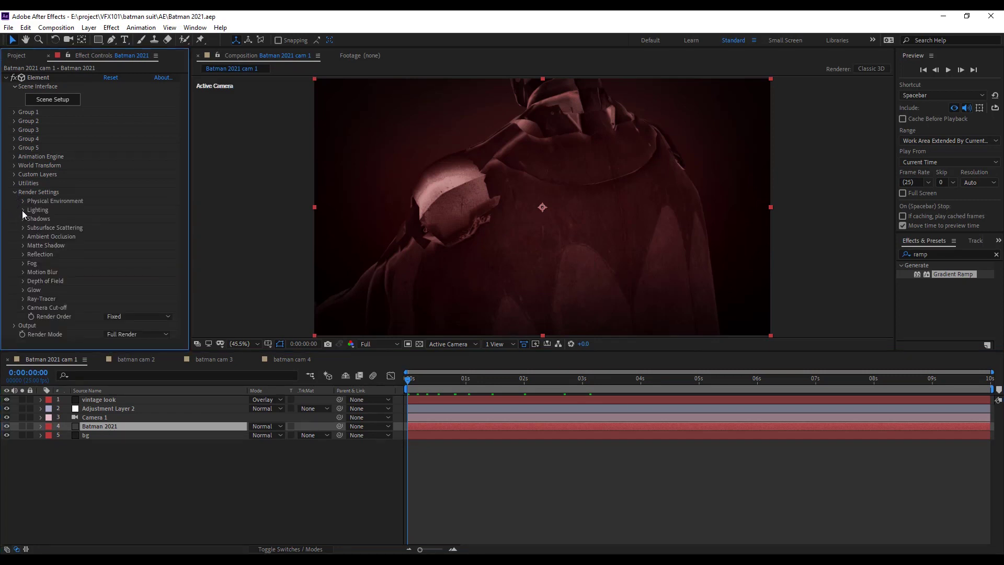
- Keyframe Element's additional lighting rotation to X 0° and Z 85°, previewing the sweep
click(23, 210)
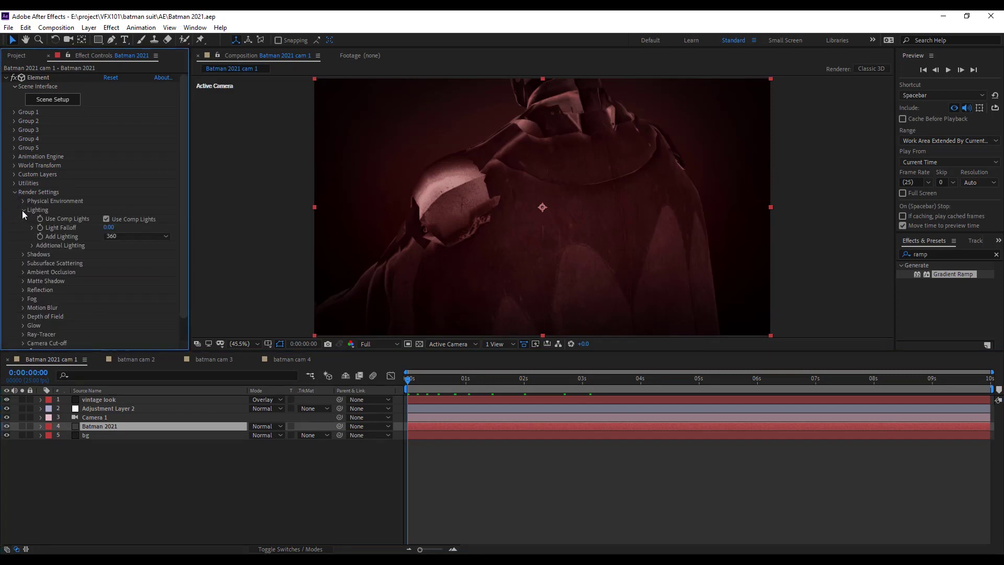
click(32, 246)
drag(133, 271, 124, 272)
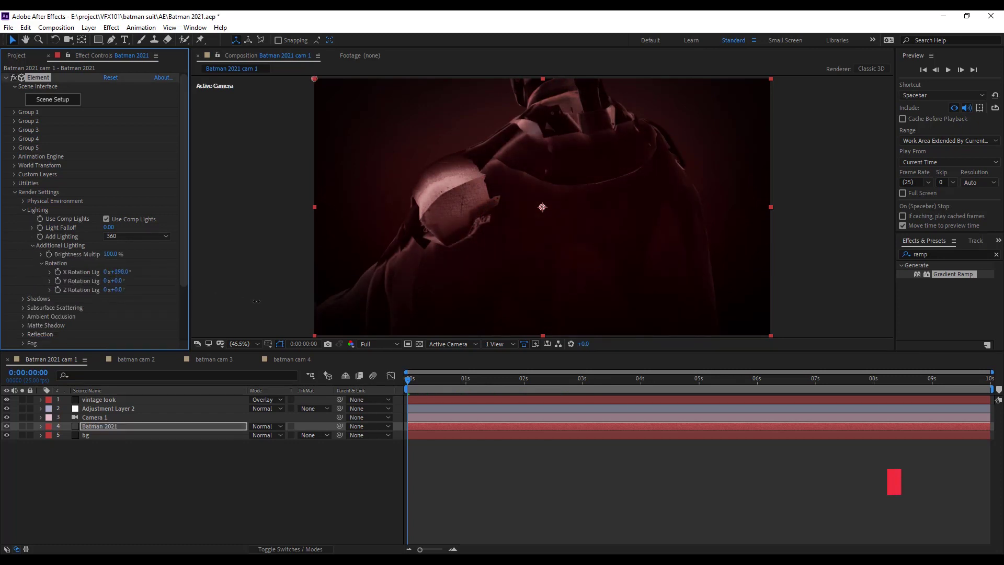
key(space)
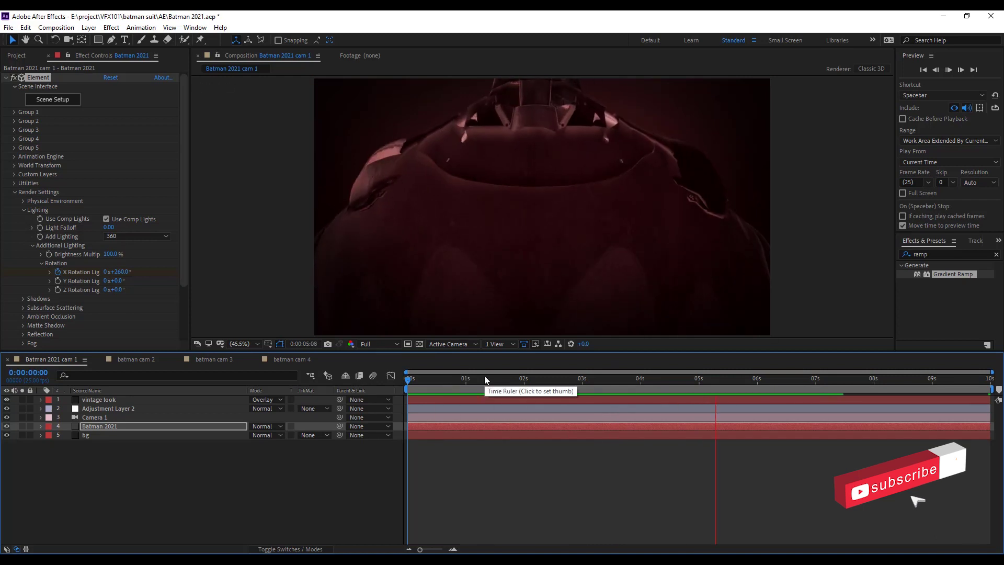
drag(116, 289, 183, 299)
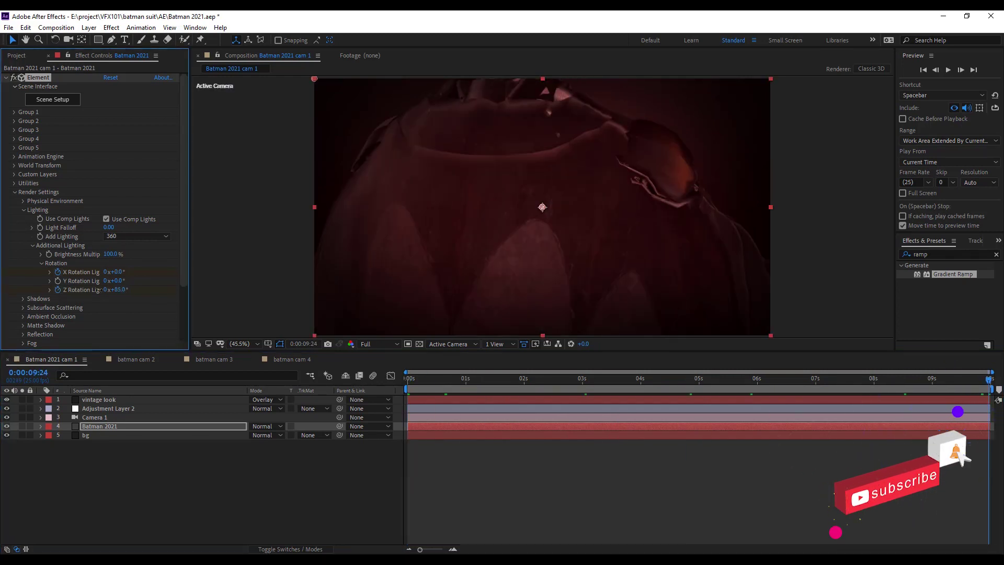